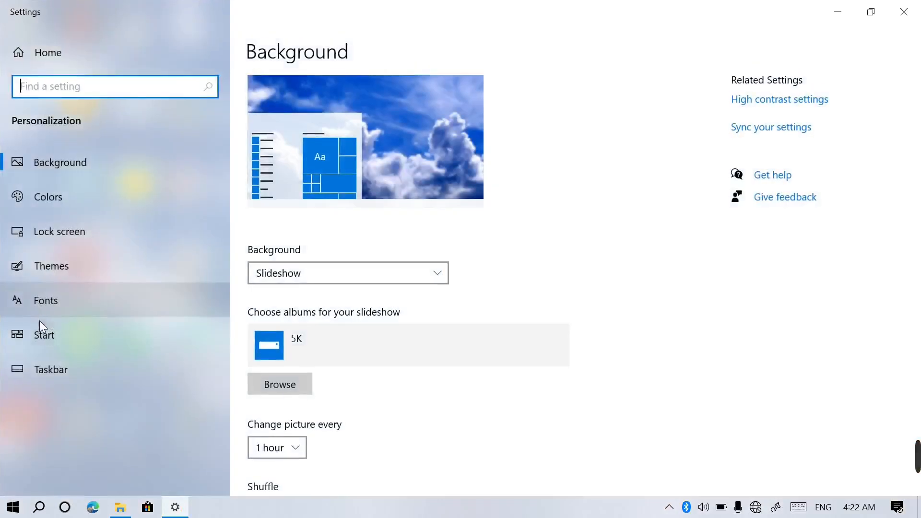
Step: Open the Taskbar personalization settings and turn off Lock the taskbar
{"action": "left_click", "coordinate": [49, 339]}
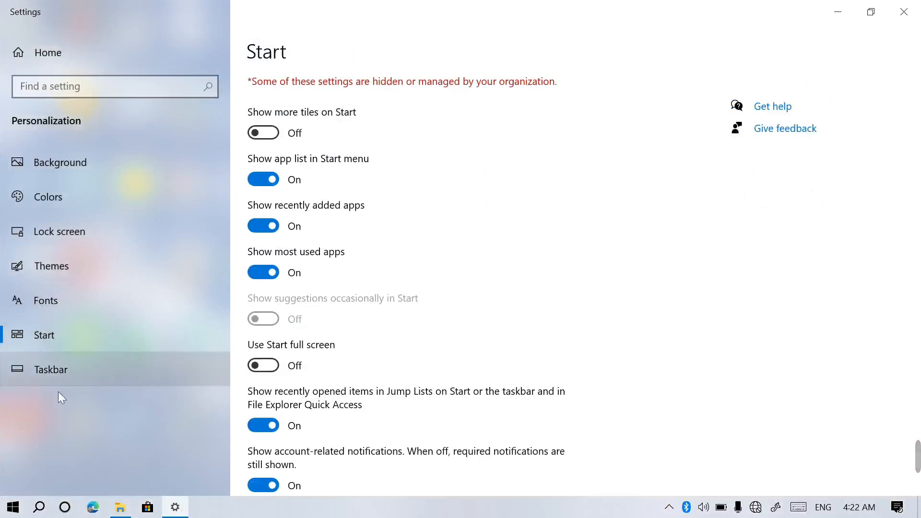
{"action": "left_click", "coordinate": [82, 380]}
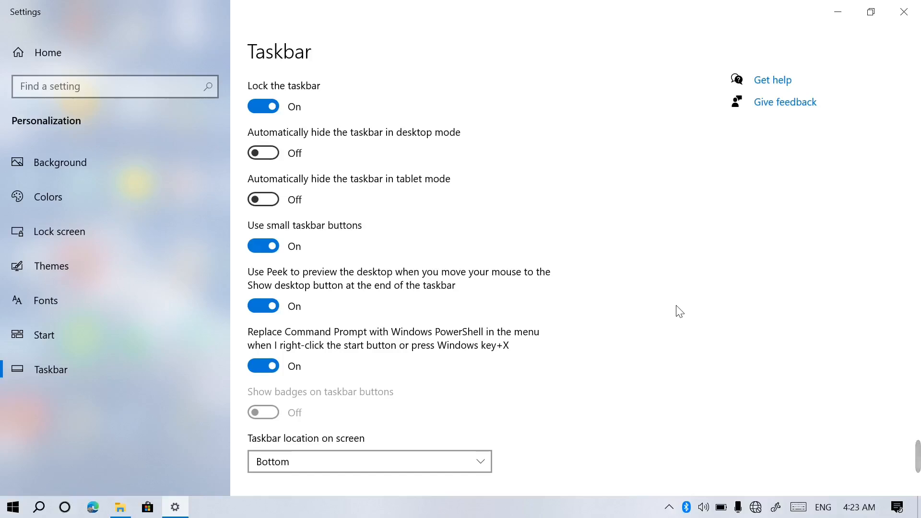
{"action": "left_click", "coordinate": [270, 105]}
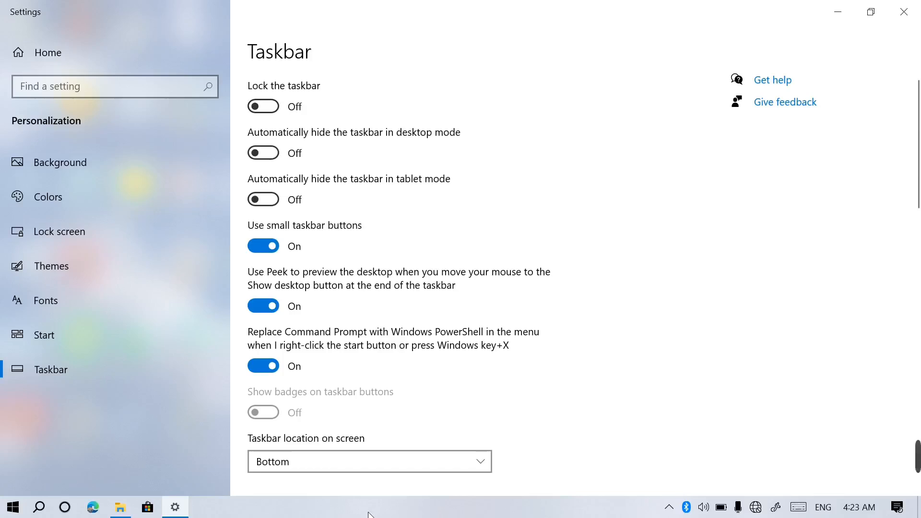
Step: Move the unlocked taskbar to the right edge of the display, to the top edge, and back to the bottom edge
{"action": "left_click_drag", "start_coordinate": [369, 514], "coordinate": [919, 231]}
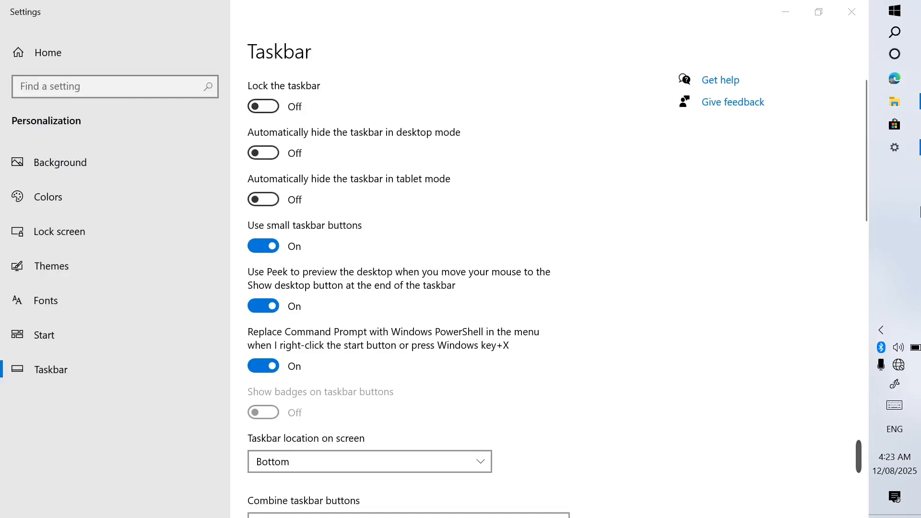
{"action": "left_click_drag", "start_coordinate": [901, 223], "coordinate": [548, 30]}
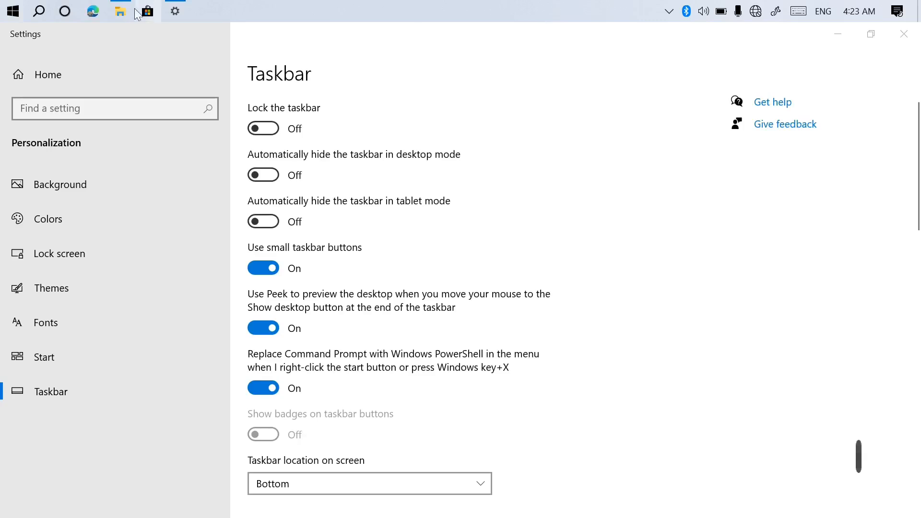
{"action": "left_click_drag", "start_coordinate": [184, 132], "coordinate": [267, 487]}
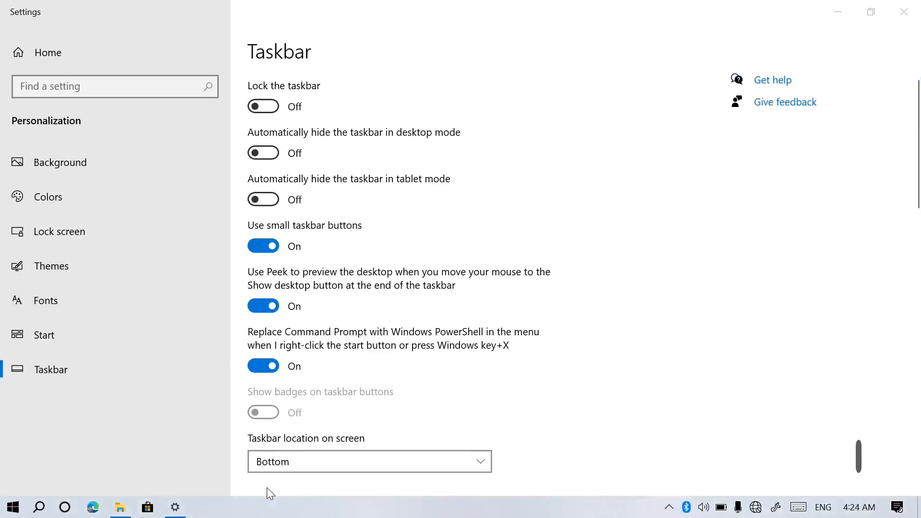
Step: Stretch the taskbar to about half the screen height, shrink it back to one row, and turn Lock the taskbar on
{"action": "left_click_drag", "start_coordinate": [302, 497], "coordinate": [397, 195]}
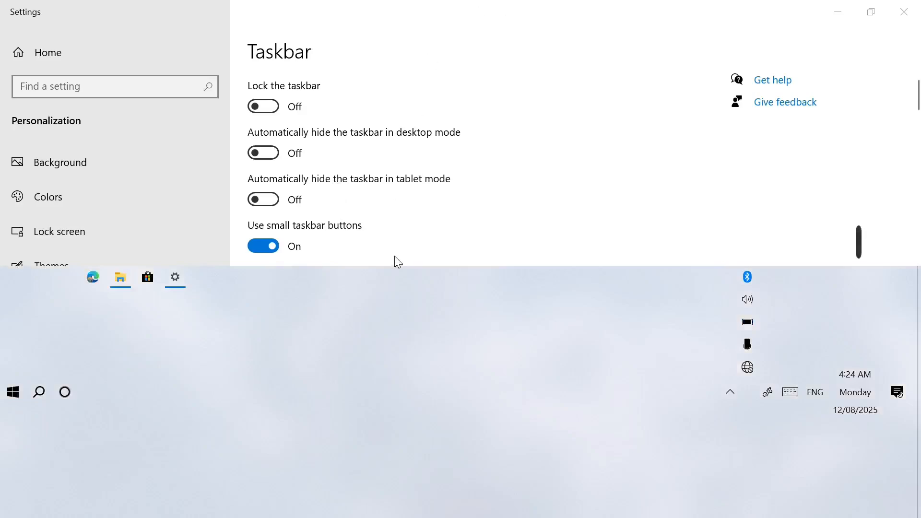
{"action": "left_click_drag", "start_coordinate": [398, 267], "coordinate": [379, 501]}
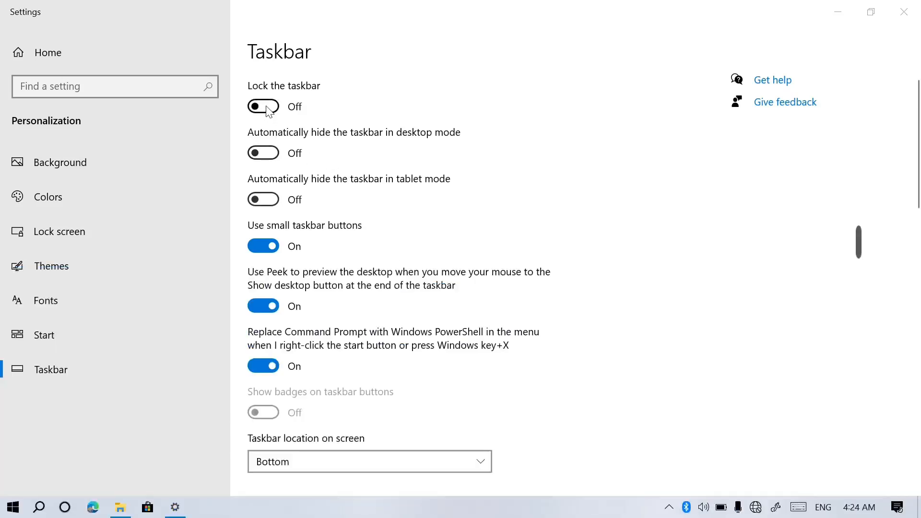
{"action": "left_click", "coordinate": [264, 106]}
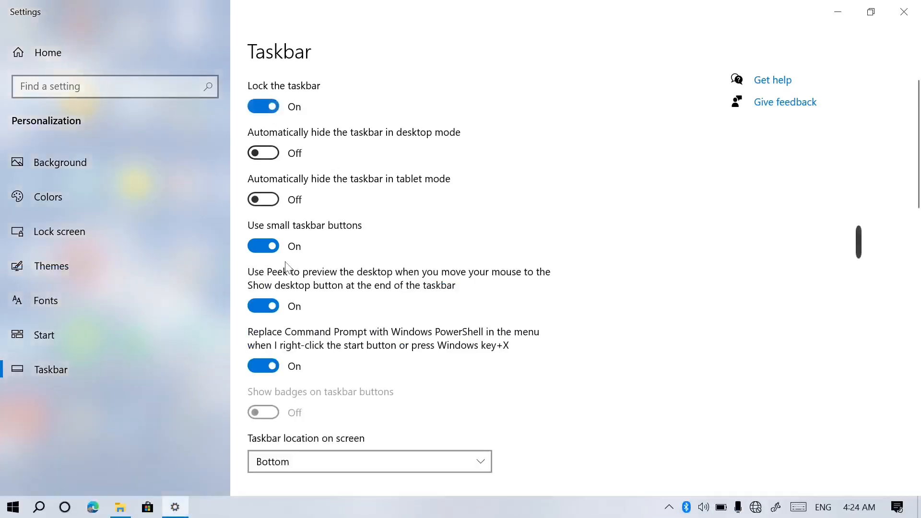
{"action": "left_click", "coordinate": [321, 510]}
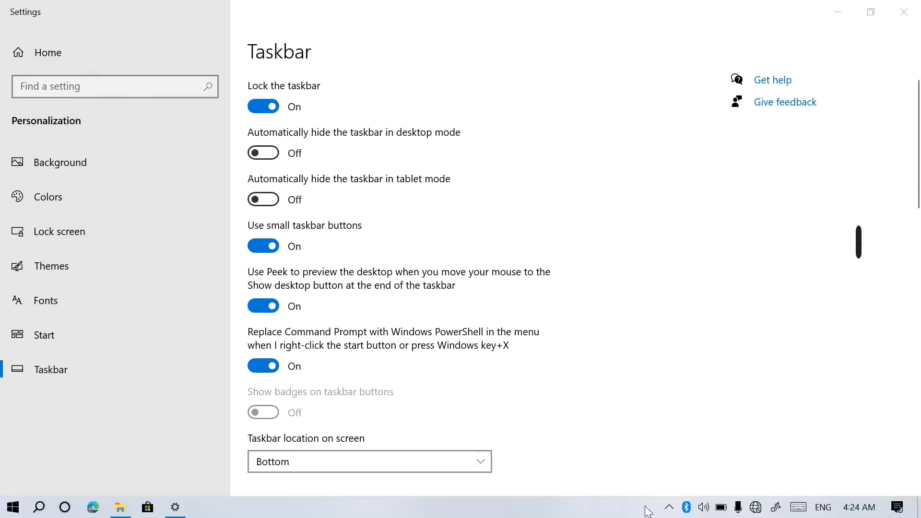
{"action": "left_click", "coordinate": [669, 508]}
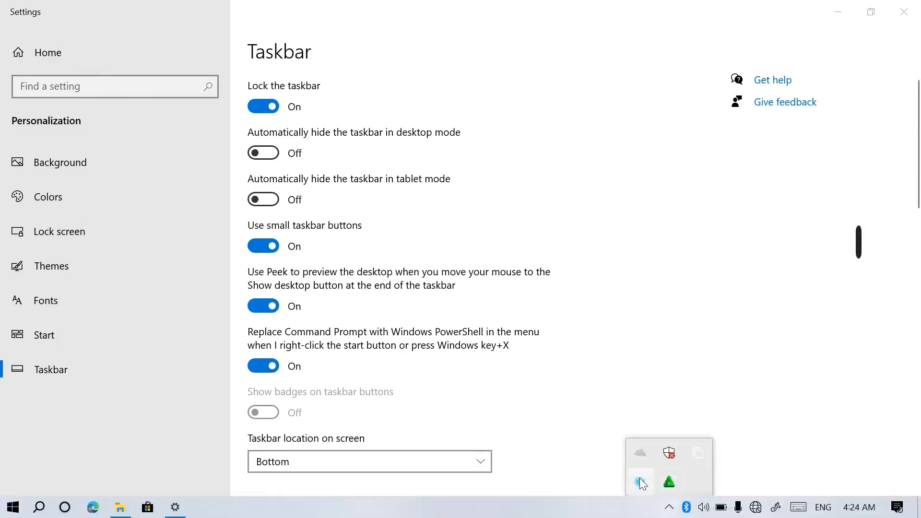
{"action": "left_click", "coordinate": [641, 482]}
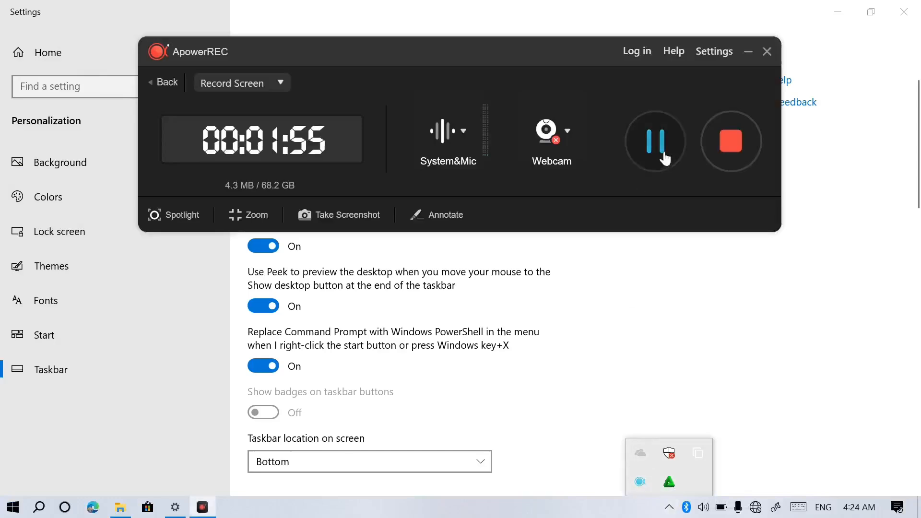
{"action": "left_click", "coordinate": [748, 52]}
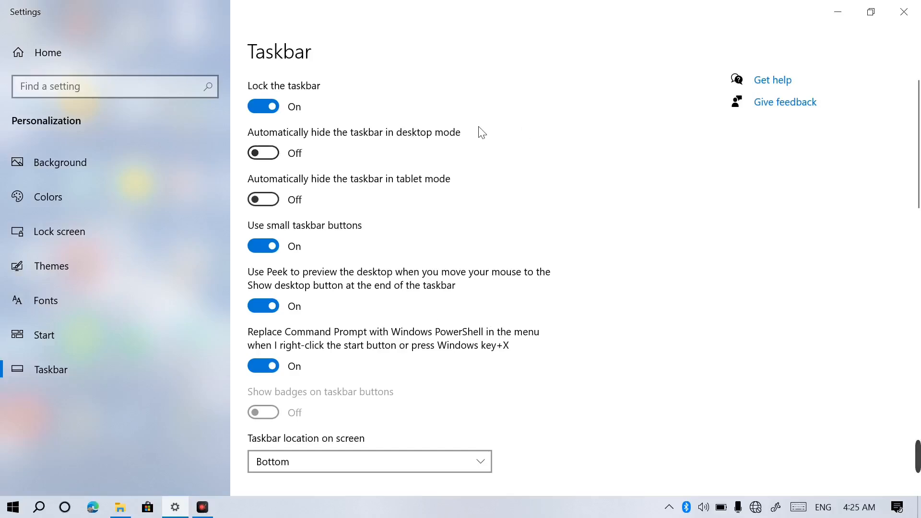
Step: Turn on automatic hiding of the taskbar in desktop mode and try it out on the desktop with Settings minimized
{"action": "left_click", "coordinate": [265, 154]}
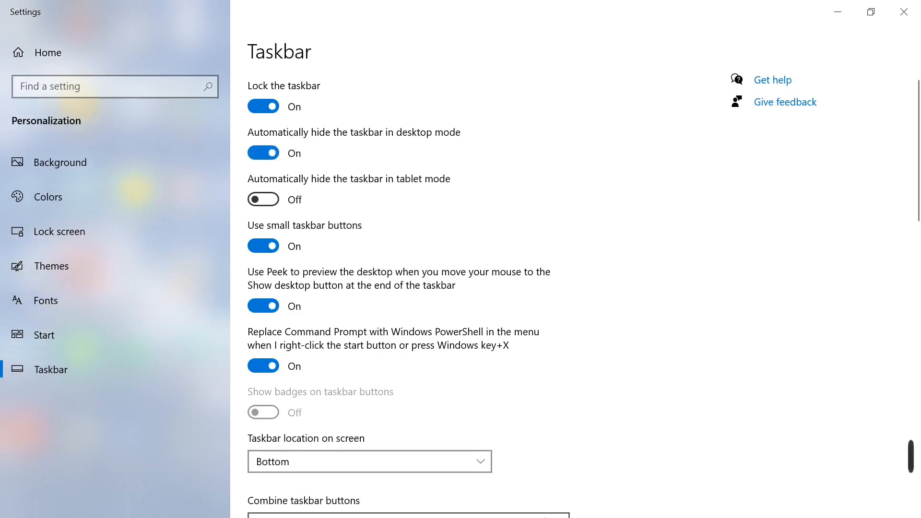
{"action": "left_click", "coordinate": [837, 11]}
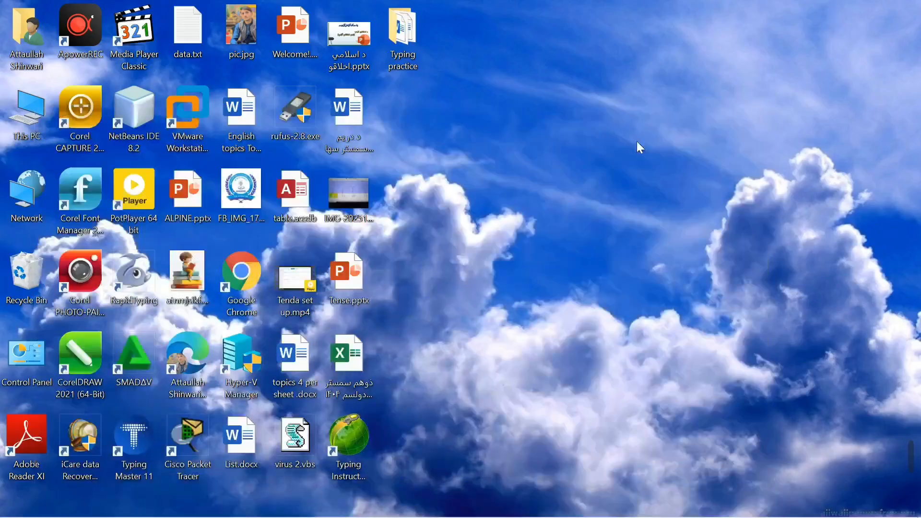
{"action": "mouse_move", "coordinate": [321, 517]}
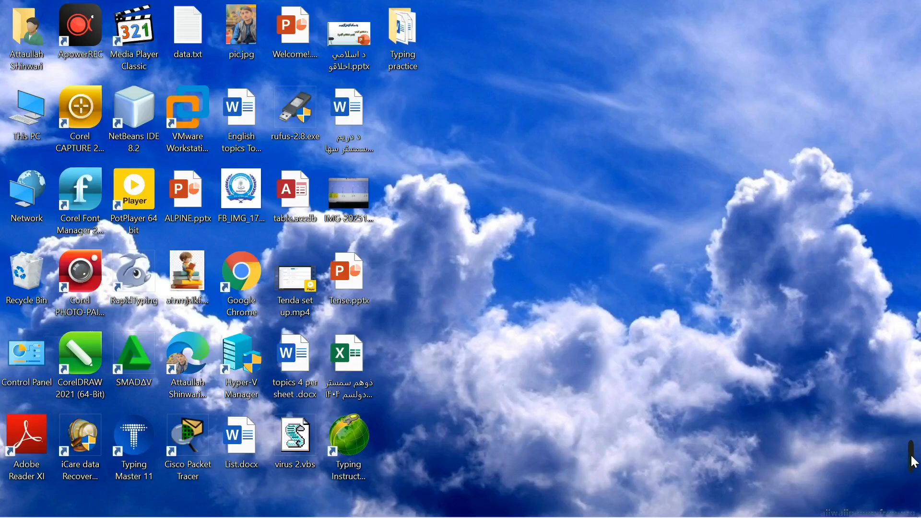
{"action": "mouse_move", "coordinate": [446, 517]}
Step: Return to the Taskbar personalization settings and turn off automatic hiding in desktop mode
{"action": "right_click", "coordinate": [482, 204]}
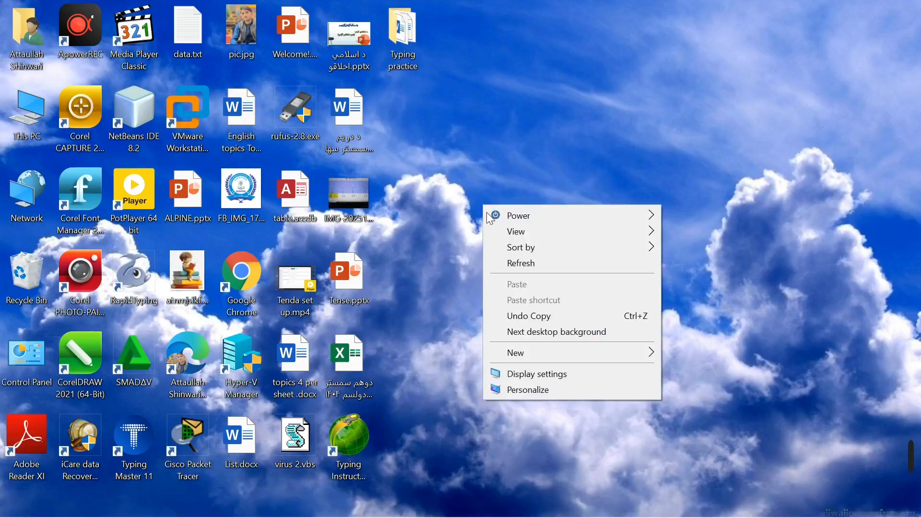
{"action": "left_click", "coordinate": [528, 391]}
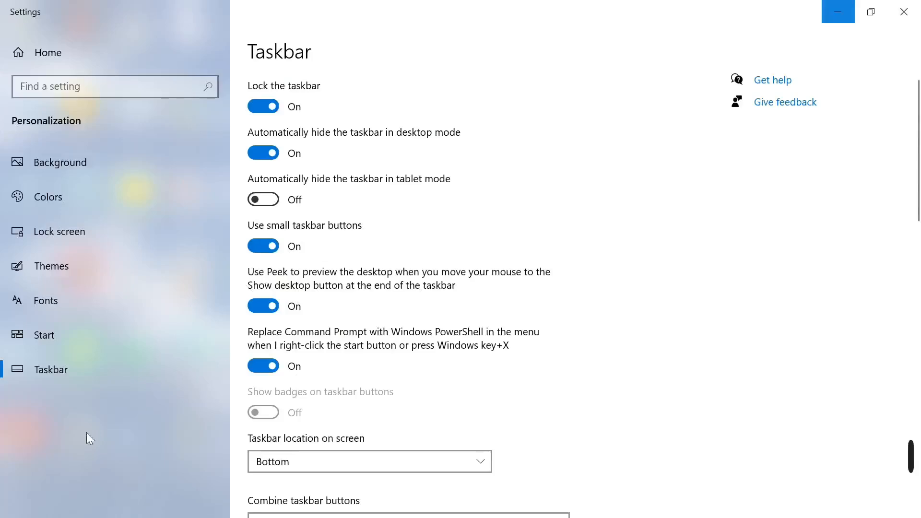
{"action": "left_click", "coordinate": [71, 360]}
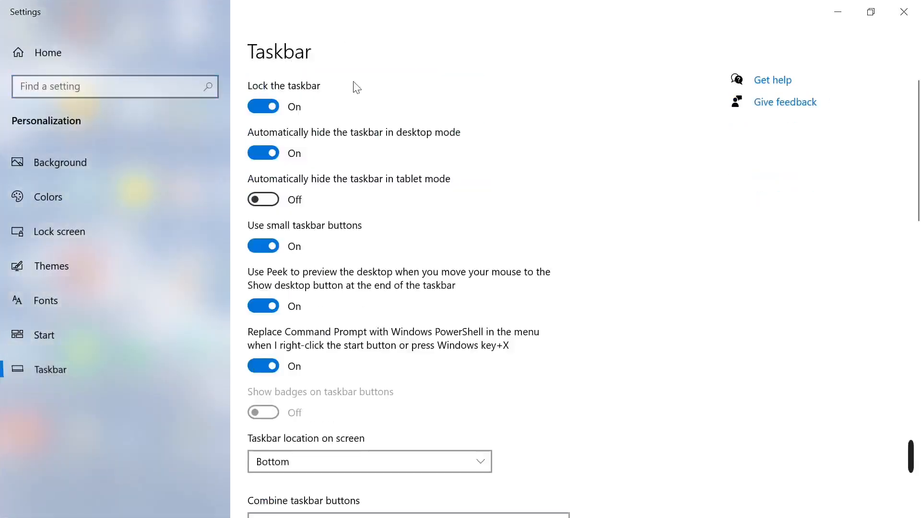
{"action": "left_click", "coordinate": [265, 157]}
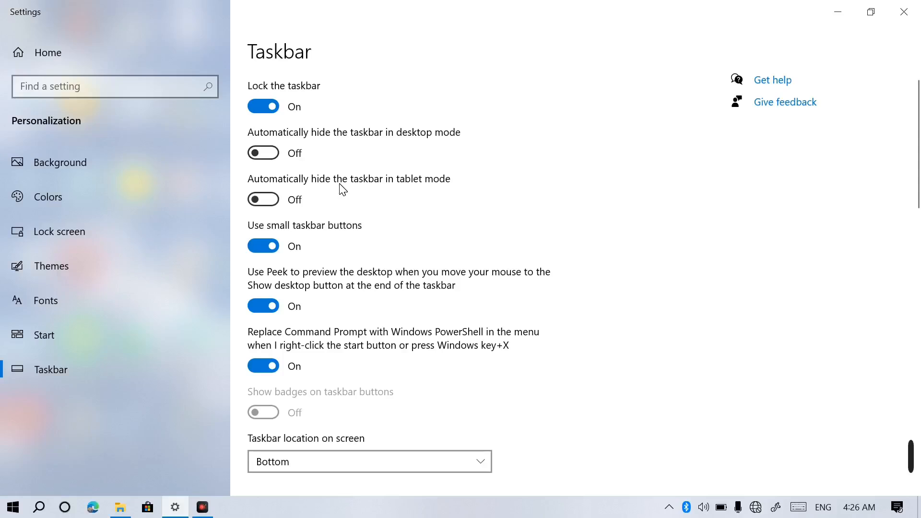
Step: Check the quick actions in the notification center, and search Windows for "tablet" to open the Tablet settings
{"action": "left_click", "coordinate": [894, 515]}
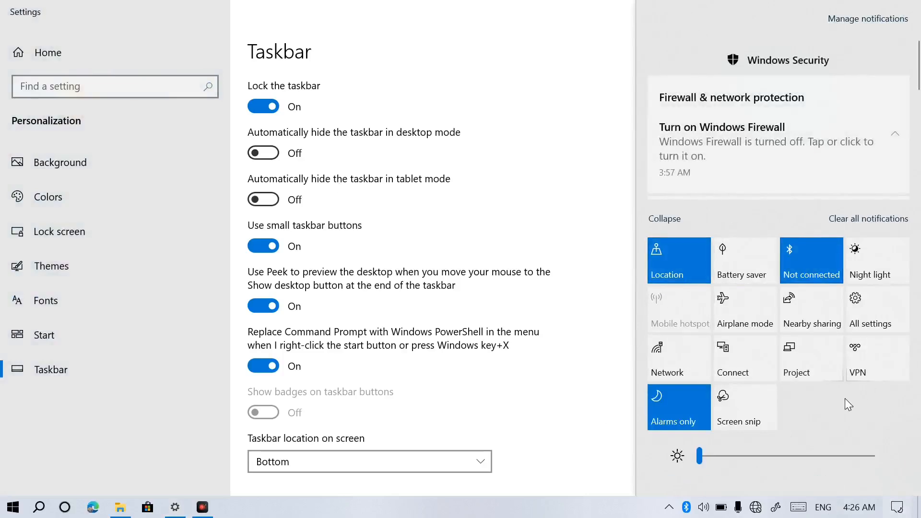
{"action": "key", "text": "super"}
{"action": "type", "text": "tab"}
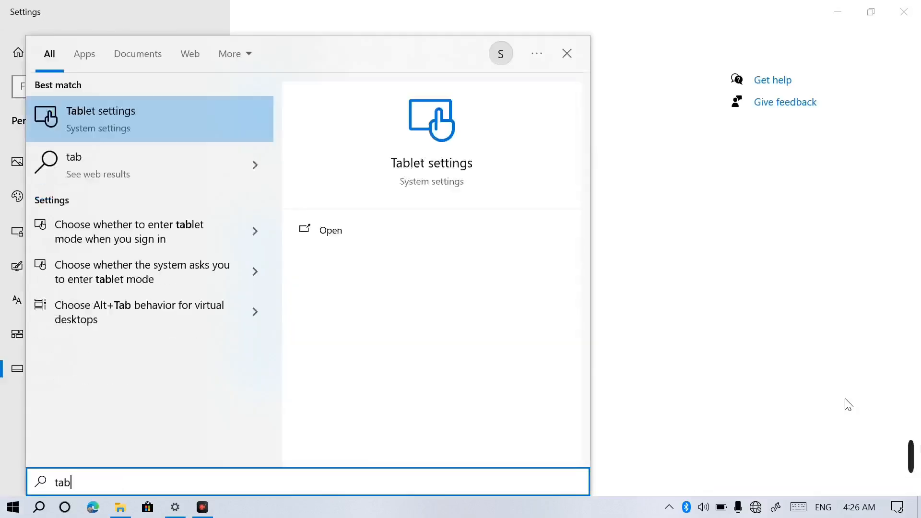
{"action": "type", "text": "let"}
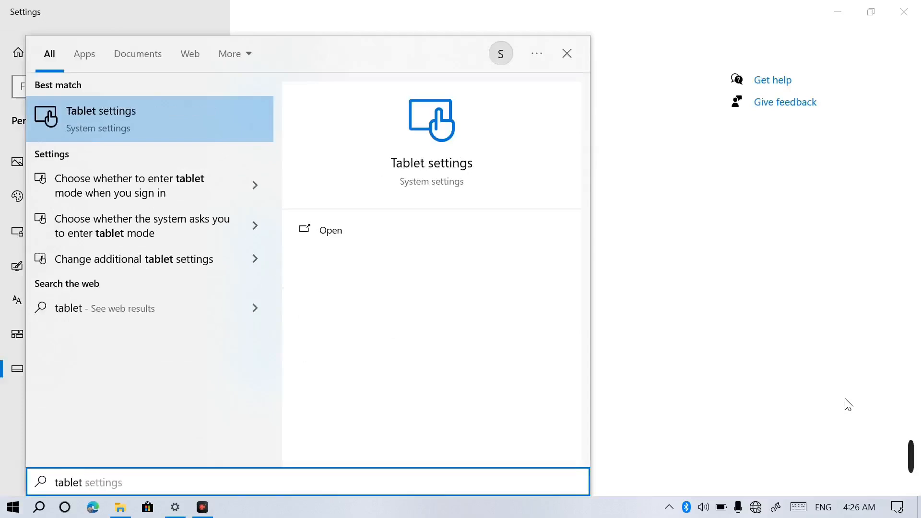
{"action": "key", "text": "Return"}
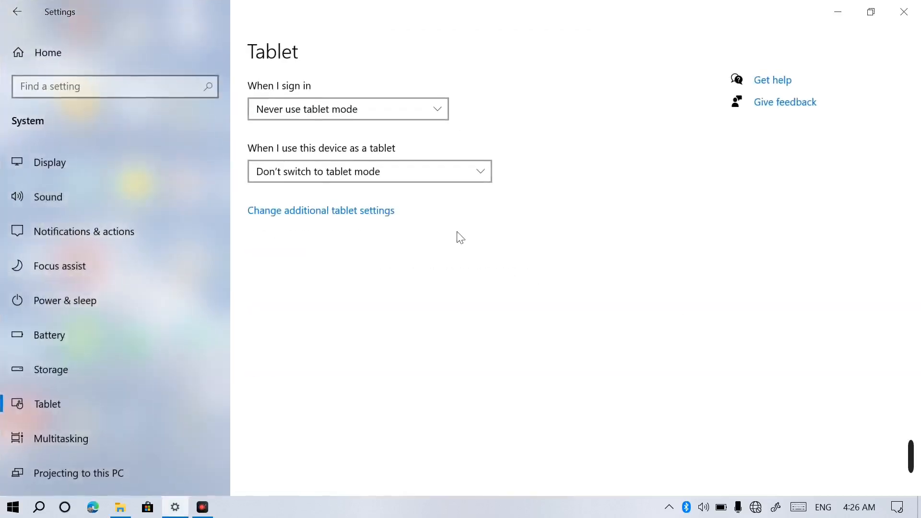
Step: Set sign-in to Always use tablet mode and back to Never use tablet mode, keep Don't switch to tablet mode, and close Settings
{"action": "left_click", "coordinate": [333, 111]}
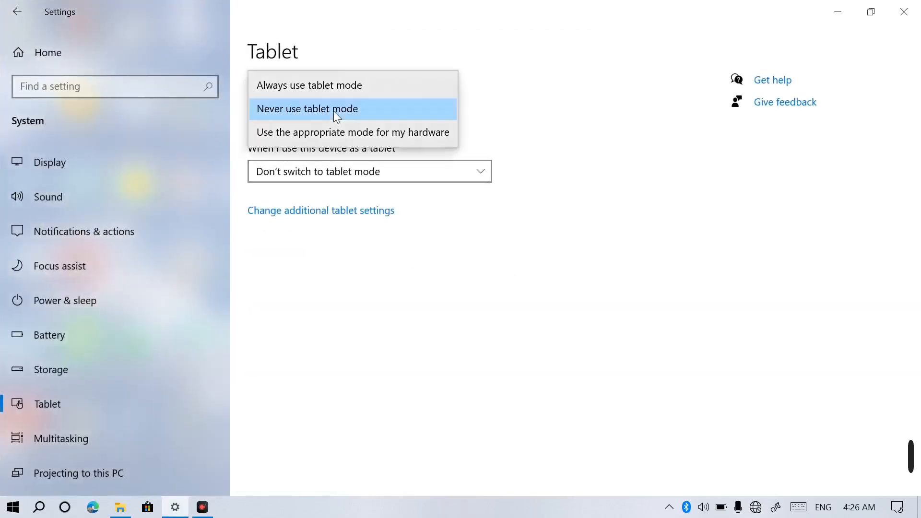
{"action": "left_click", "coordinate": [315, 86]}
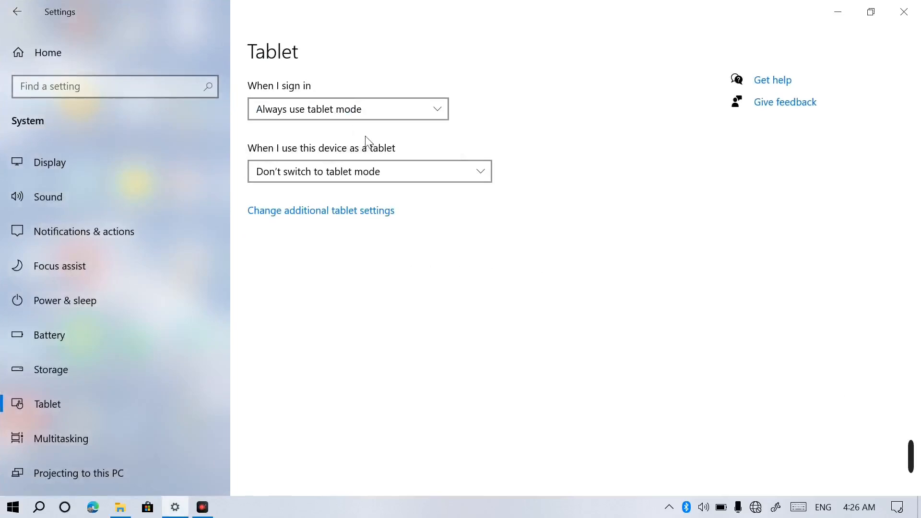
{"action": "left_click", "coordinate": [353, 111]}
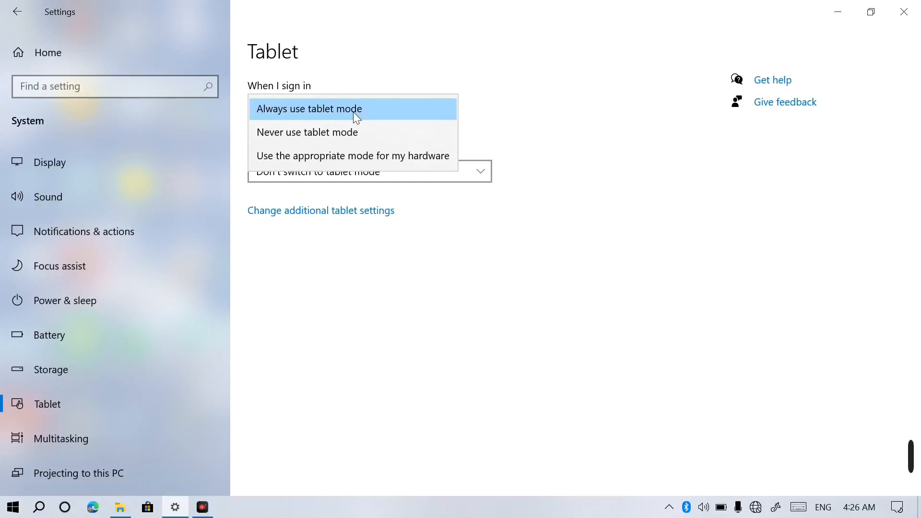
{"action": "left_click", "coordinate": [333, 136]}
{"action": "left_click", "coordinate": [352, 172]}
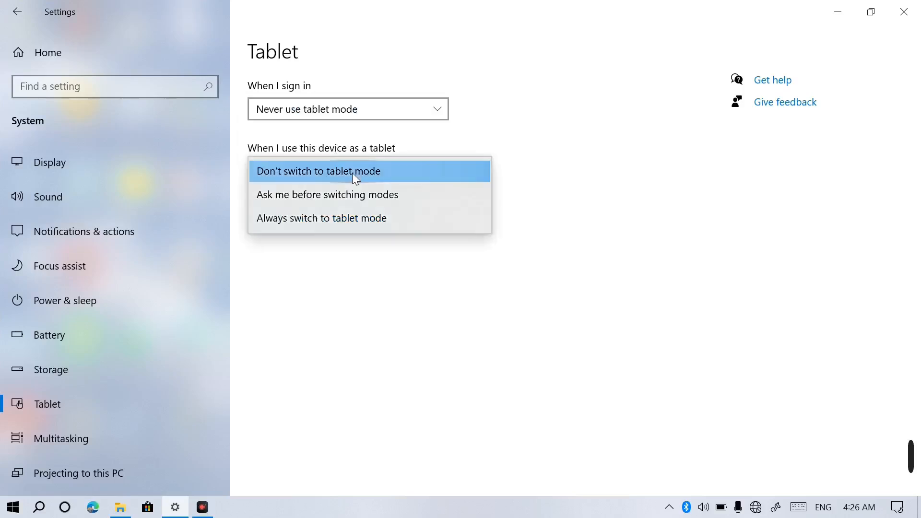
{"action": "left_click", "coordinate": [352, 173]}
{"action": "left_click", "coordinate": [904, 11]}
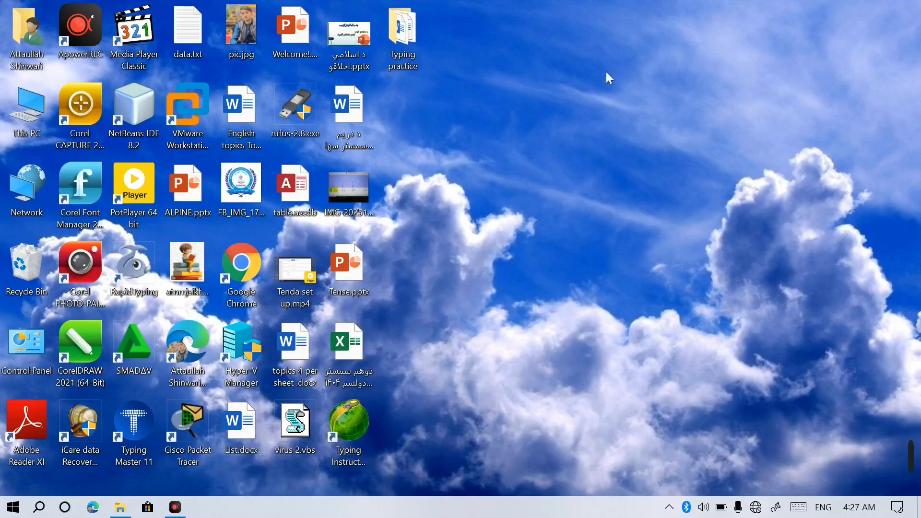
Step: Reopen the Taskbar personalization settings and switch Use small taskbar buttons off, on, and off again to compare sizes
{"action": "right_click", "coordinate": [571, 115]}
{"action": "left_click", "coordinate": [619, 279]}
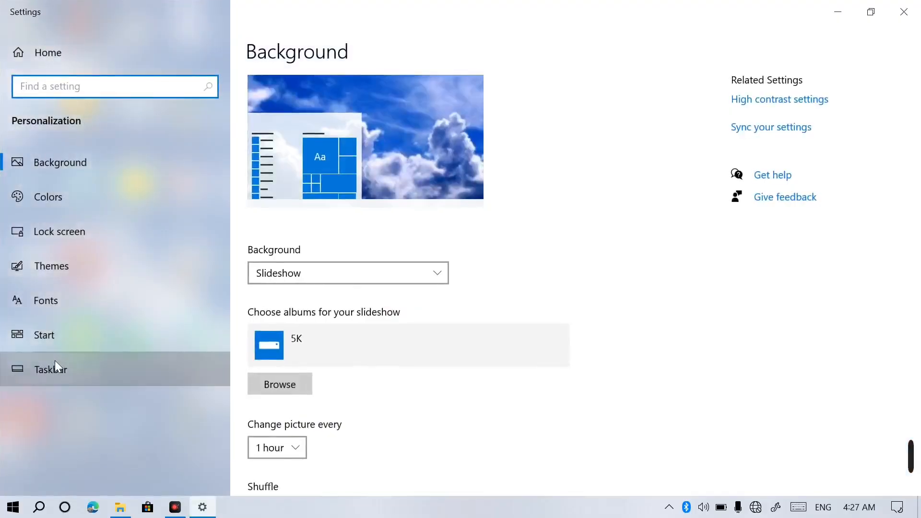
{"action": "left_click", "coordinate": [55, 363]}
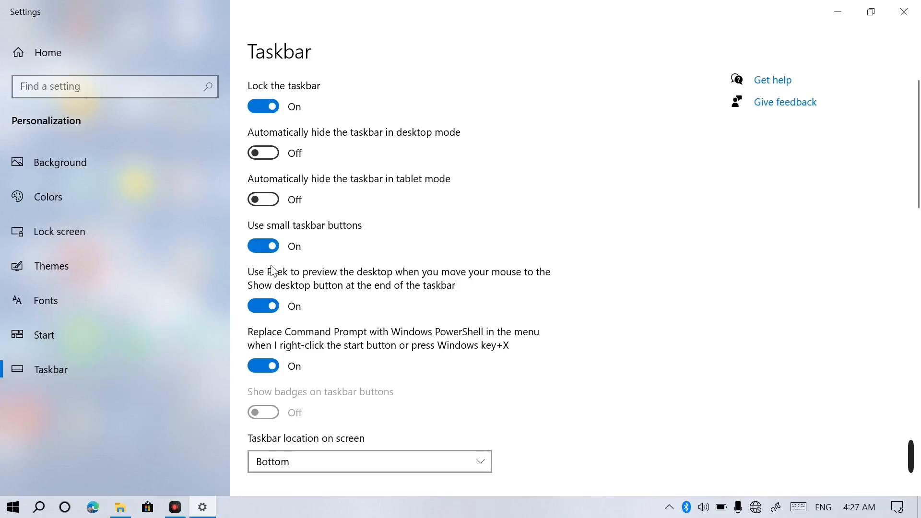
{"action": "left_click", "coordinate": [263, 247]}
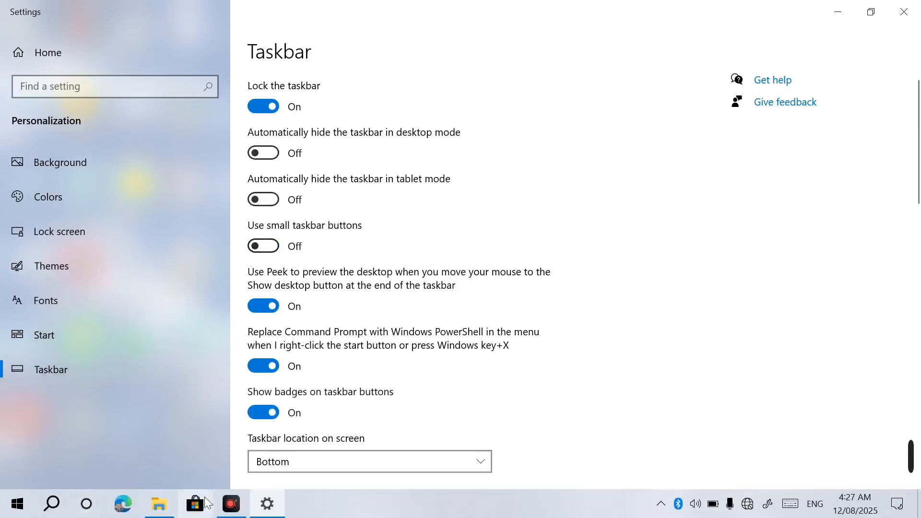
{"action": "left_click", "coordinate": [285, 245]}
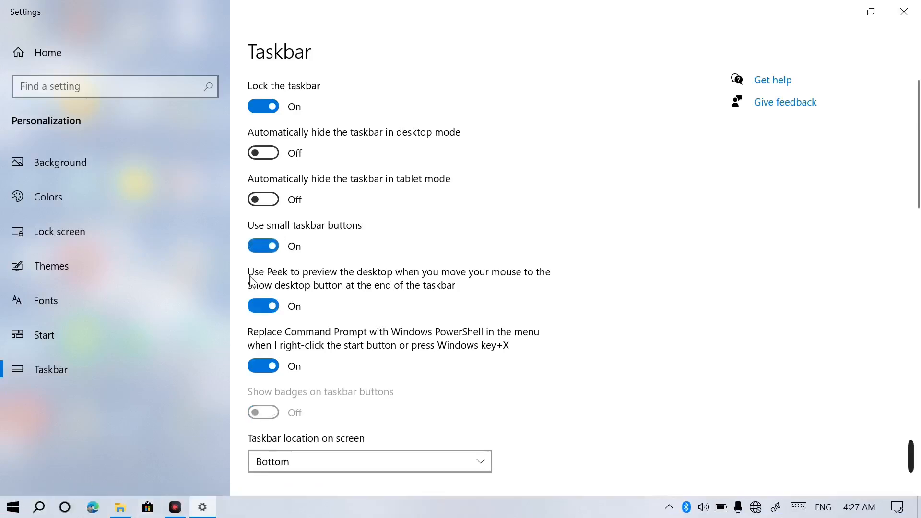
{"action": "left_click", "coordinate": [261, 245]}
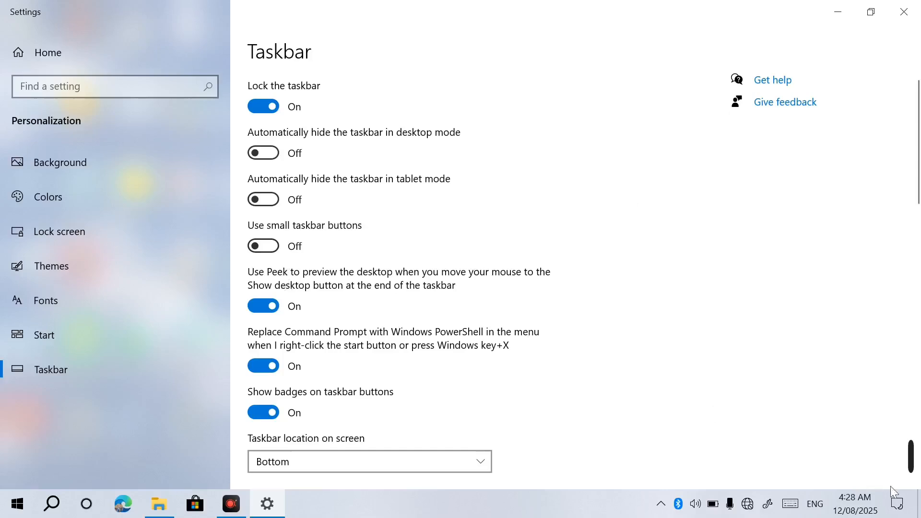
Step: Show the desktop by hiding all open windows from the end of the taskbar
{"action": "left_click", "coordinate": [919, 509]}
{"action": "left_click", "coordinate": [918, 504]}
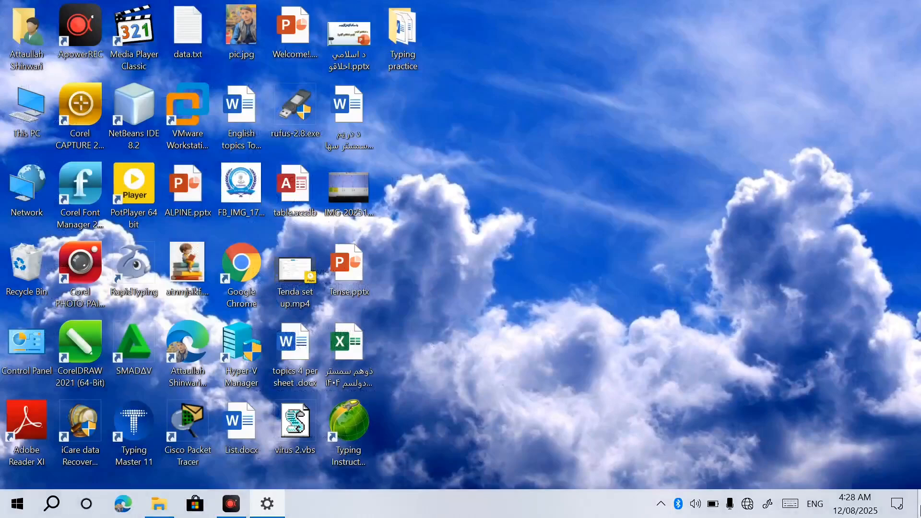
Step: Restore the Settings window, switch Use Peek to preview the desktop off, and repeatedly show the desktop and bring the windows back
{"action": "left_click", "coordinate": [919, 504]}
{"action": "left_click", "coordinate": [262, 307]}
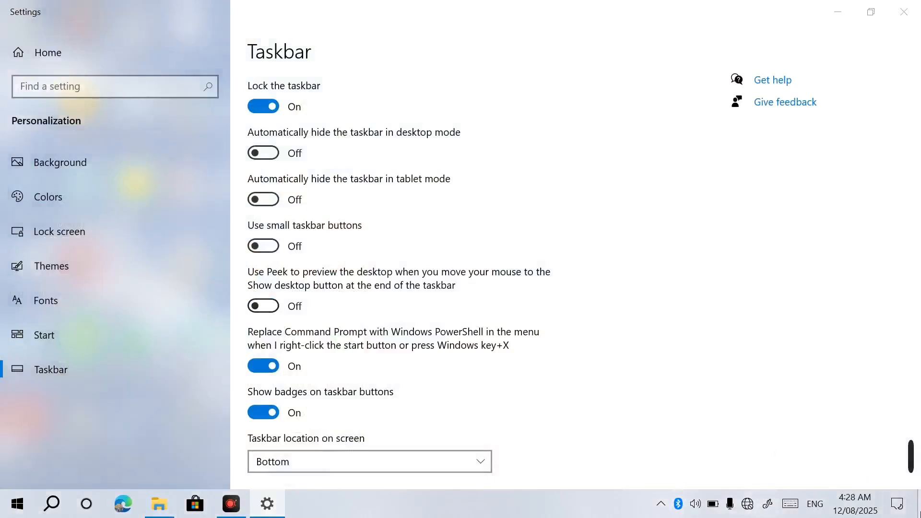
{"action": "right_click", "coordinate": [918, 512]}
{"action": "left_click", "coordinate": [919, 515]}
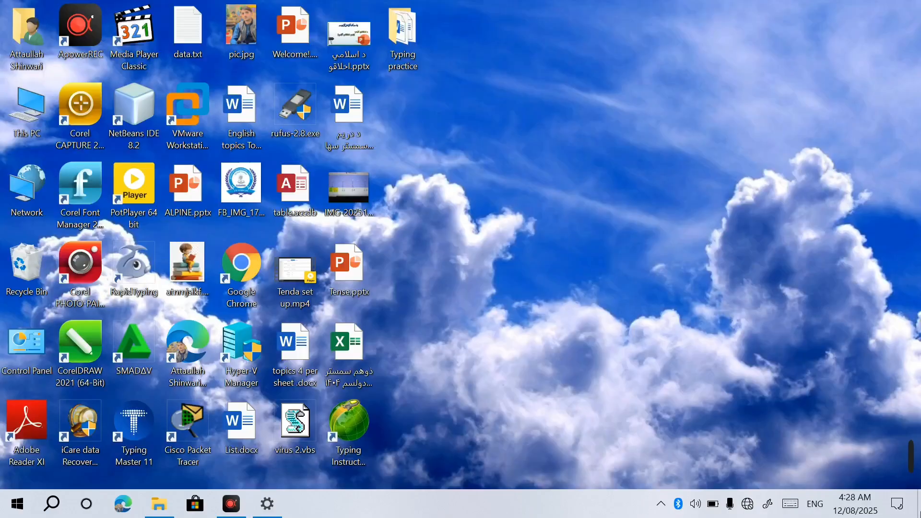
{"action": "left_click", "coordinate": [920, 515]}
{"action": "left_click", "coordinate": [920, 515]}
{"action": "left_click", "coordinate": [920, 515]}
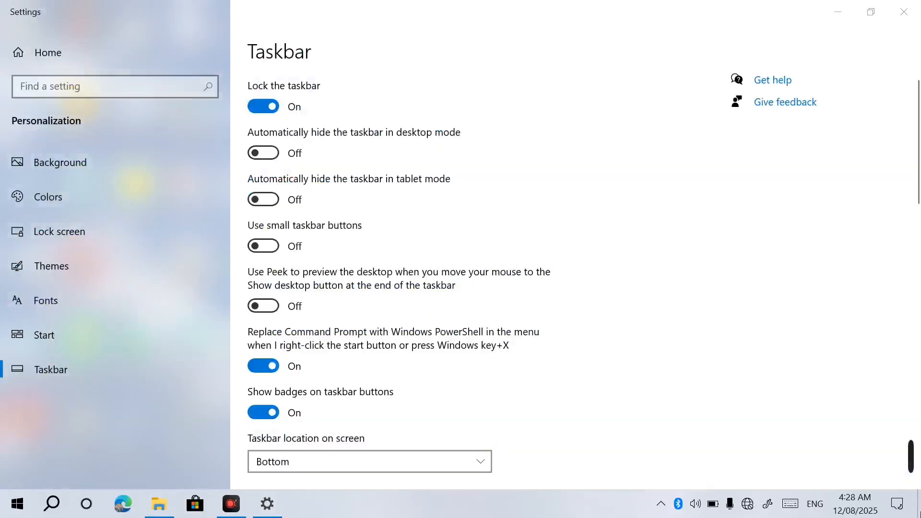
{"action": "left_click", "coordinate": [920, 515]}
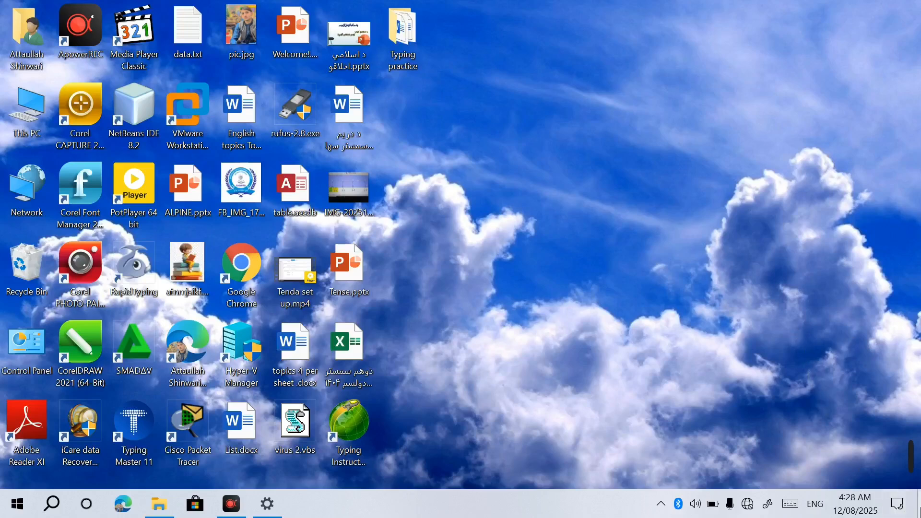
{"action": "left_click", "coordinate": [920, 515]}
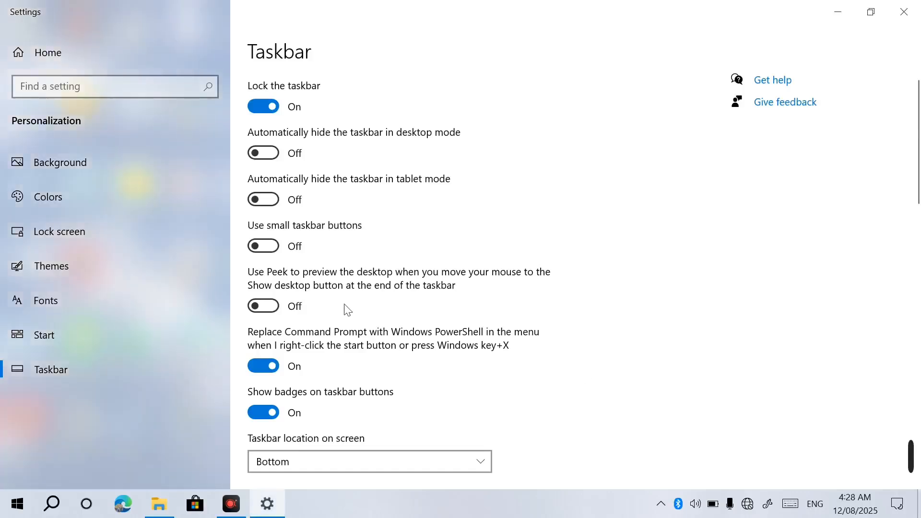
Step: Switch Use Peek to preview the desktop on, and check the Start button's shortcut menu for the Windows PowerShell entries
{"action": "left_click", "coordinate": [266, 304]}
{"action": "mouse_move", "coordinate": [918, 510]}
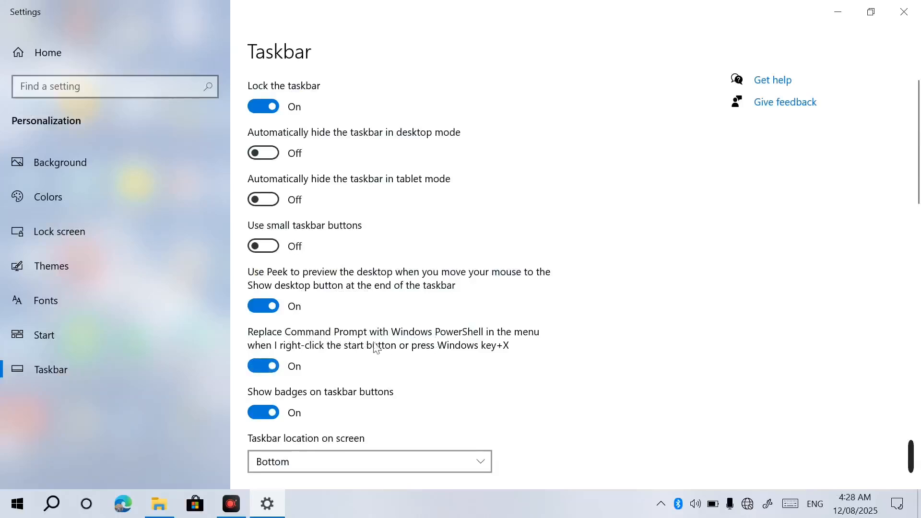
{"action": "right_click", "coordinate": [24, 504]}
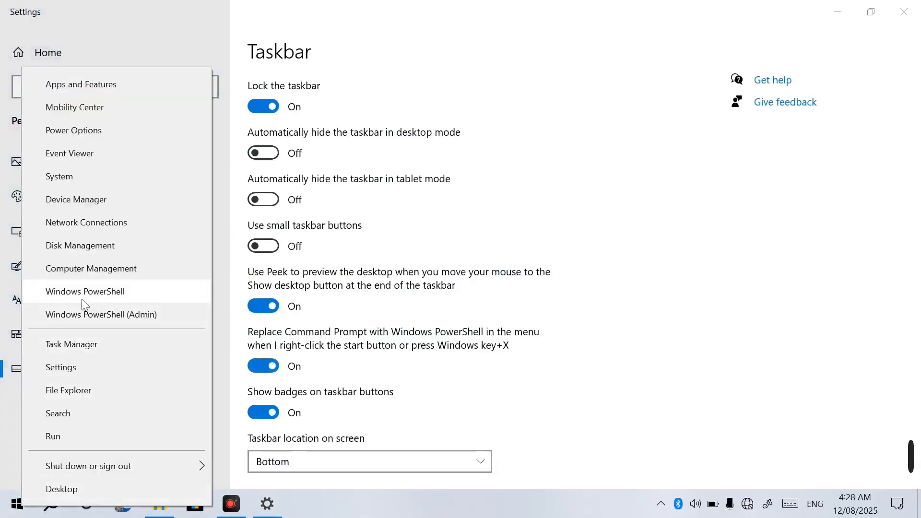
{"action": "left_click", "coordinate": [323, 317]}
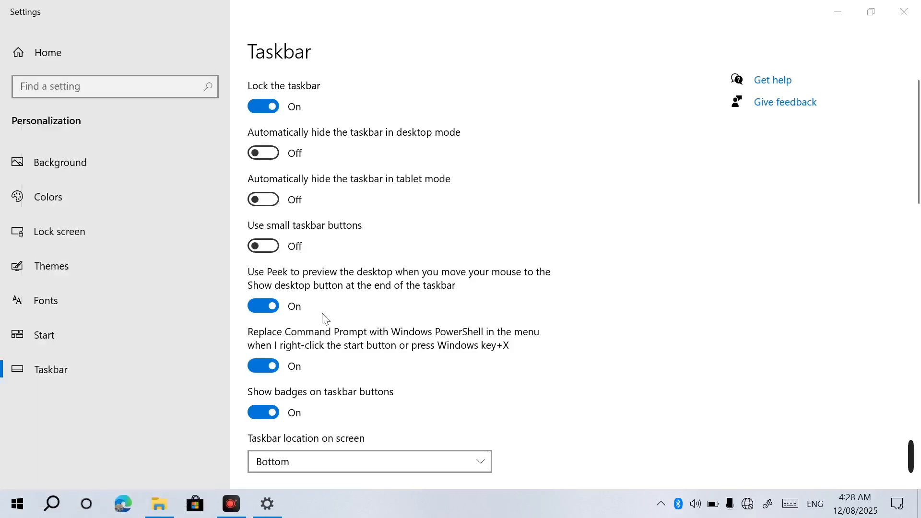
{"action": "left_click", "coordinate": [260, 303]}
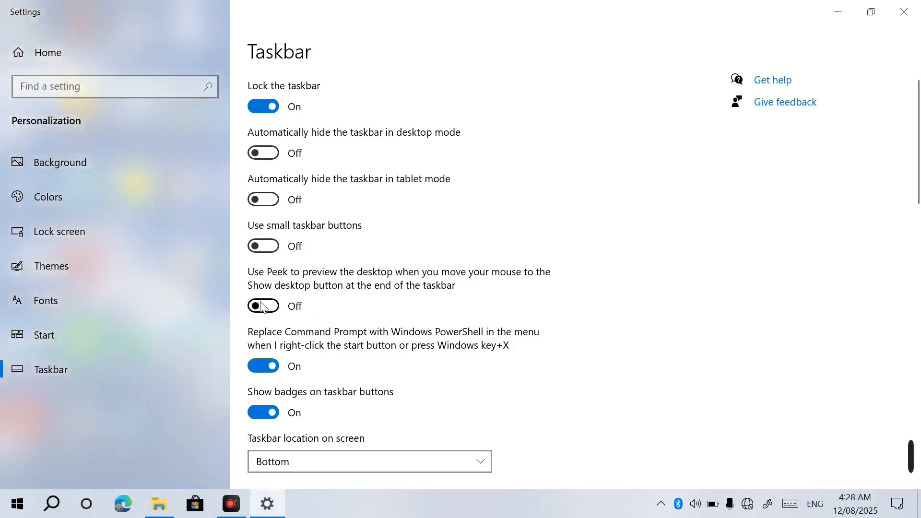
{"action": "right_click", "coordinate": [17, 504]}
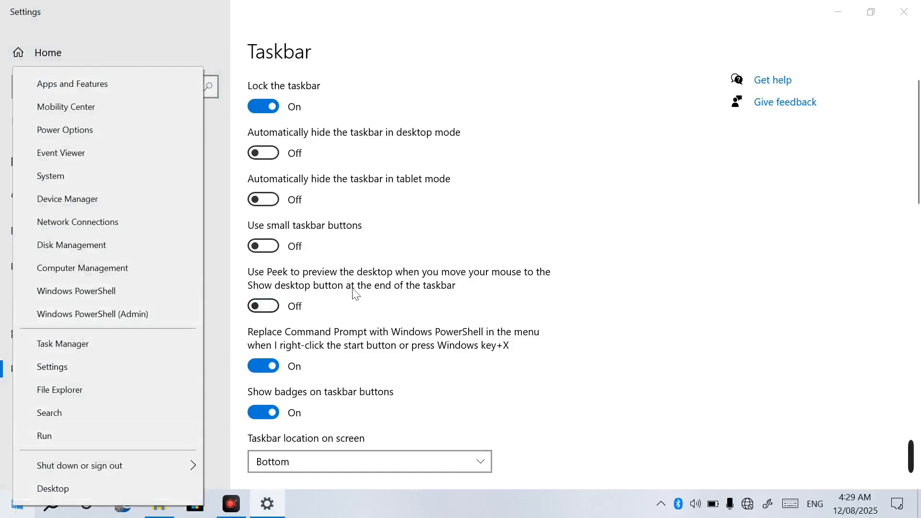
{"action": "left_click", "coordinate": [263, 306]}
{"action": "left_click", "coordinate": [263, 306]}
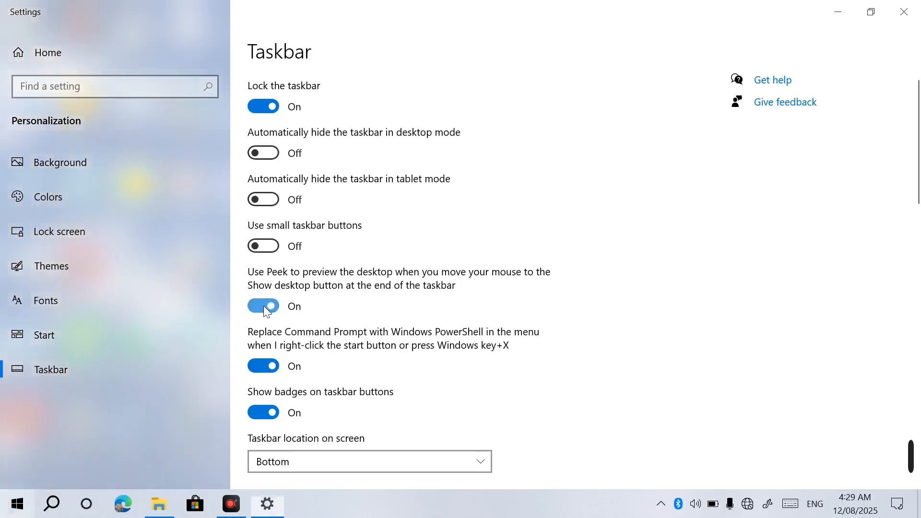
Step: Switch Replace Command Prompt with Windows PowerShell off and back on, checking the Start button's shortcut menu after each change
{"action": "left_click", "coordinate": [268, 364]}
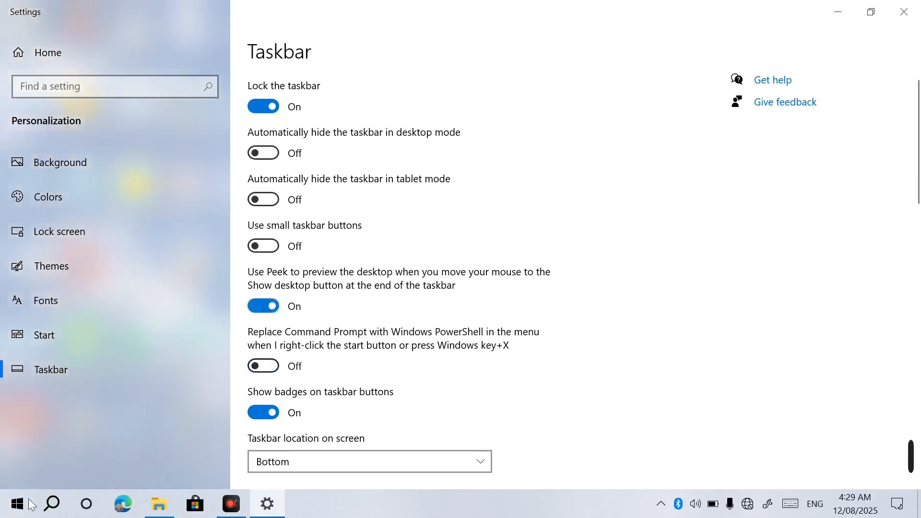
{"action": "right_click", "coordinate": [9, 509]}
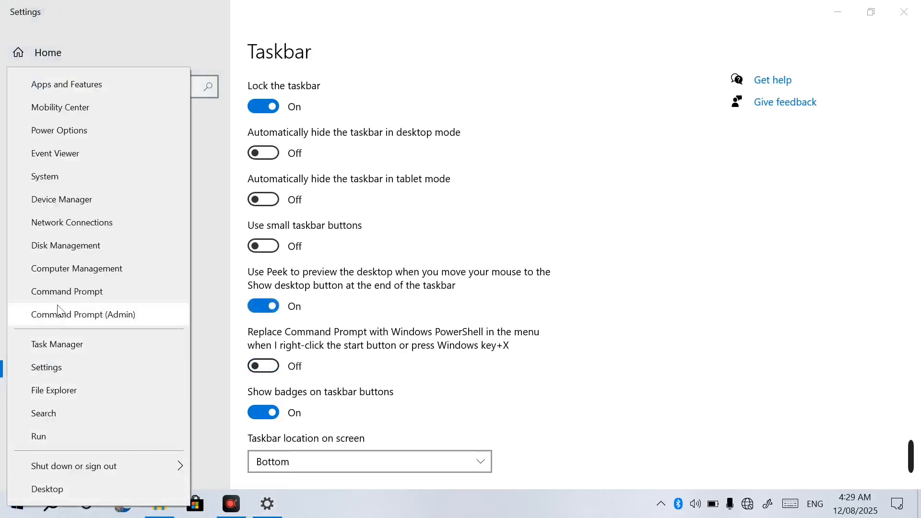
{"action": "left_click", "coordinate": [395, 403]}
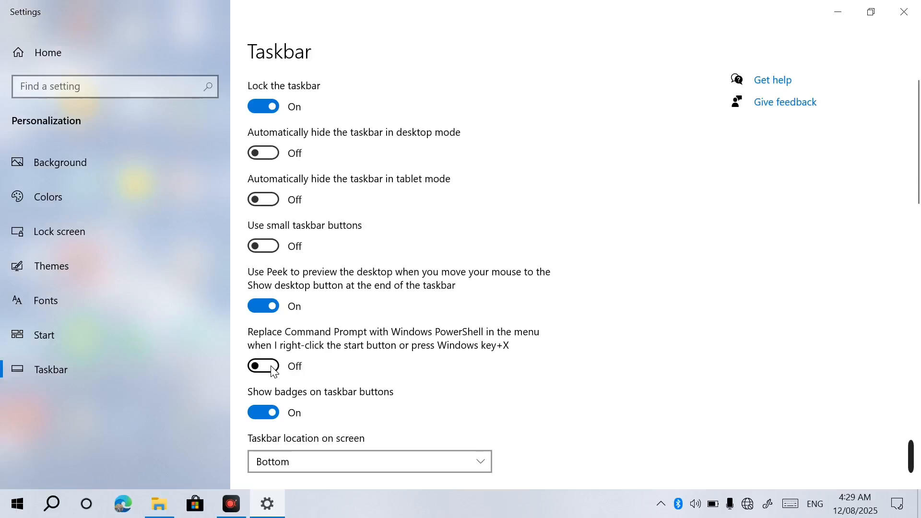
{"action": "left_click", "coordinate": [272, 366]}
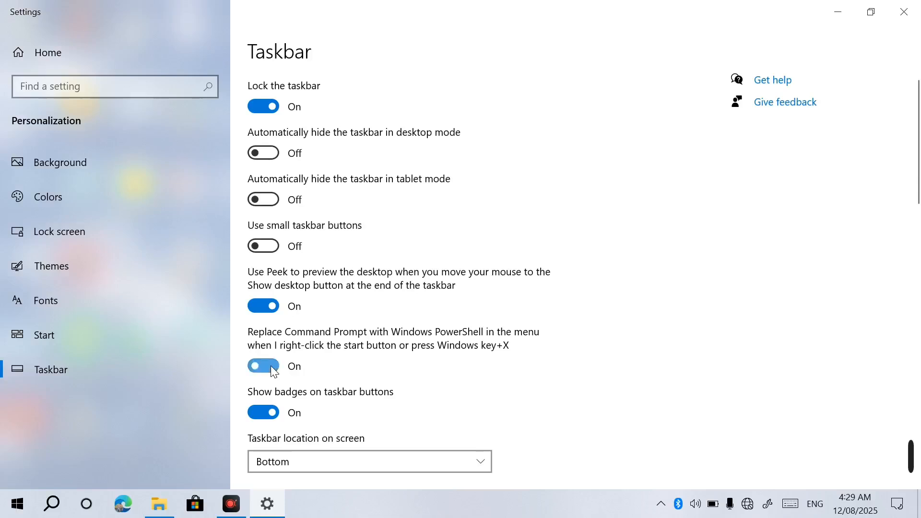
{"action": "right_click", "coordinate": [10, 507]}
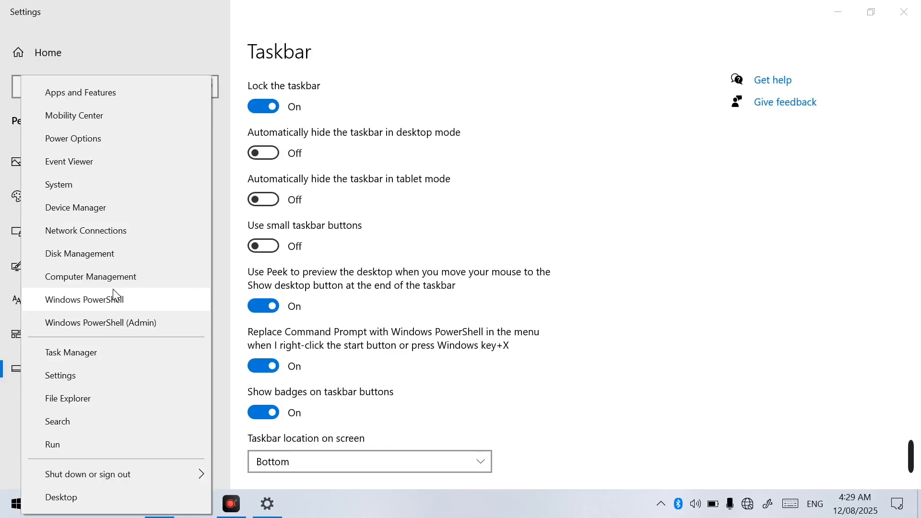
{"action": "left_click", "coordinate": [458, 278]}
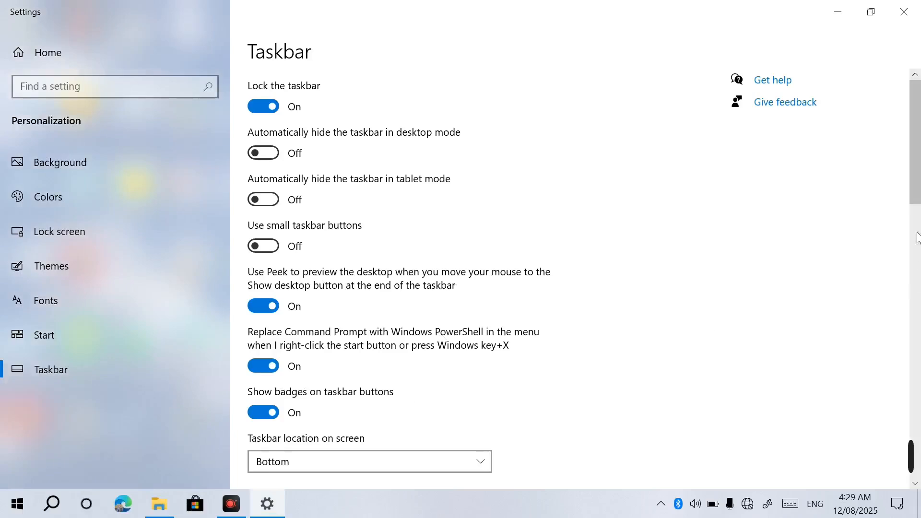
Step: Switch Show badges on taskbar buttons off and back on
{"action": "scroll", "coordinate": [918, 237], "scroll_direction": "down", "scroll_amount": 3}
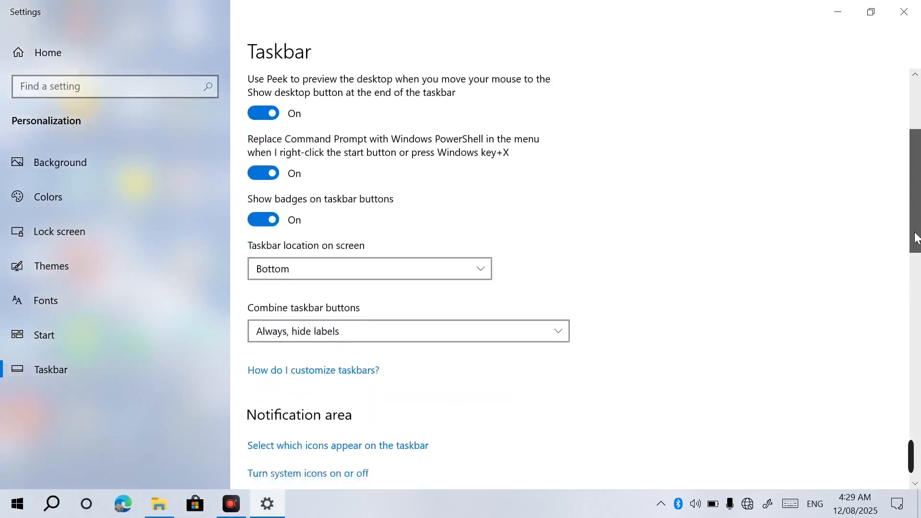
{"action": "scroll", "coordinate": [916, 237], "scroll_direction": "down", "scroll_amount": 1}
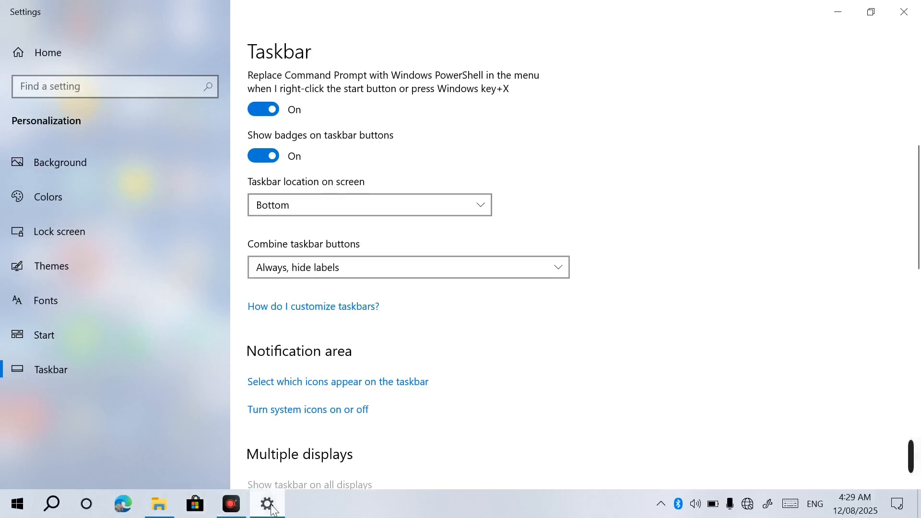
{"action": "left_click", "coordinate": [322, 516]}
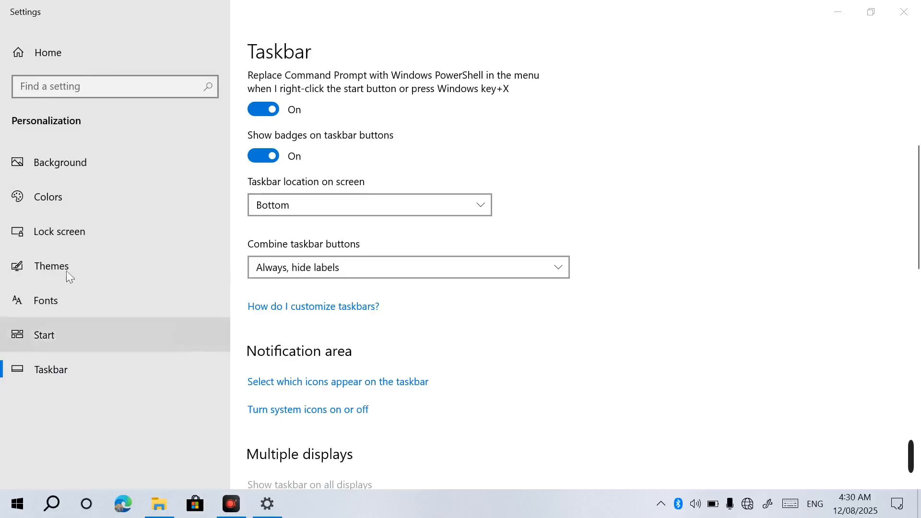
{"action": "left_click", "coordinate": [263, 161]}
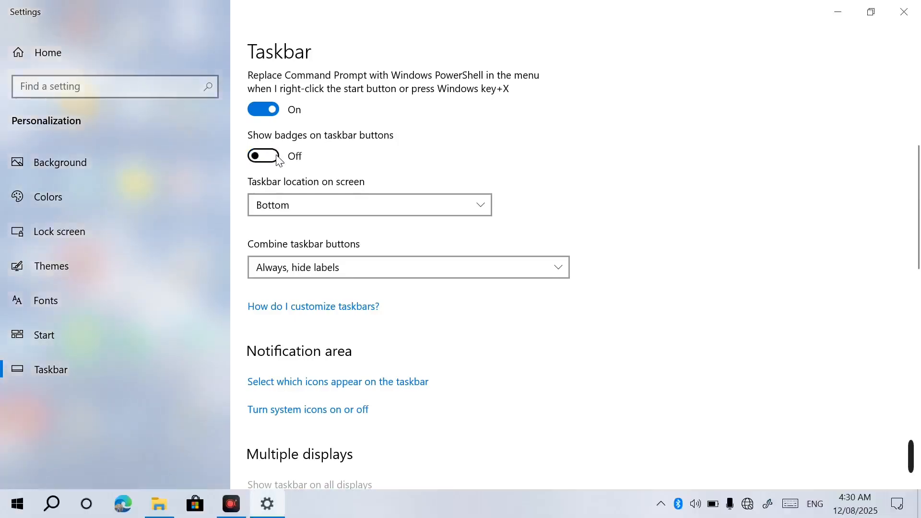
{"action": "left_click", "coordinate": [278, 160]}
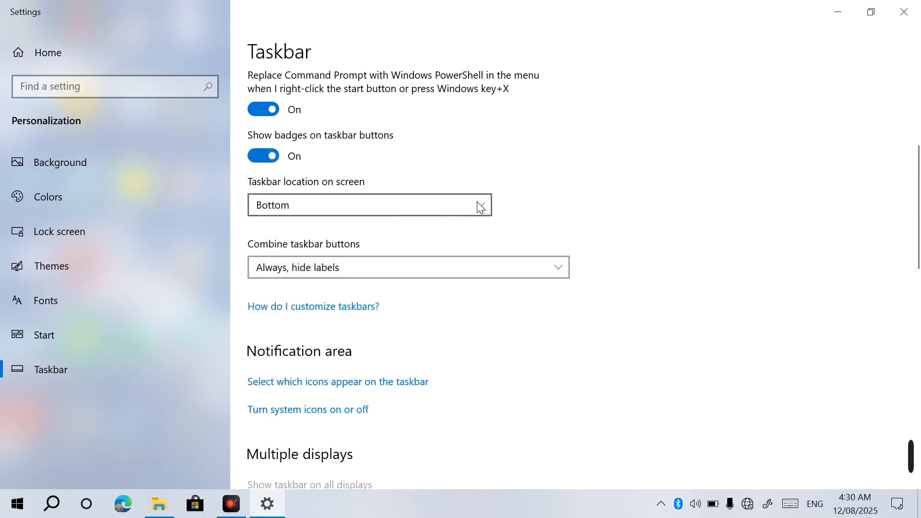
Step: Set the taskbar location on screen to Right, Top and Left in turn, and return it to Bottom
{"action": "left_click", "coordinate": [270, 212]}
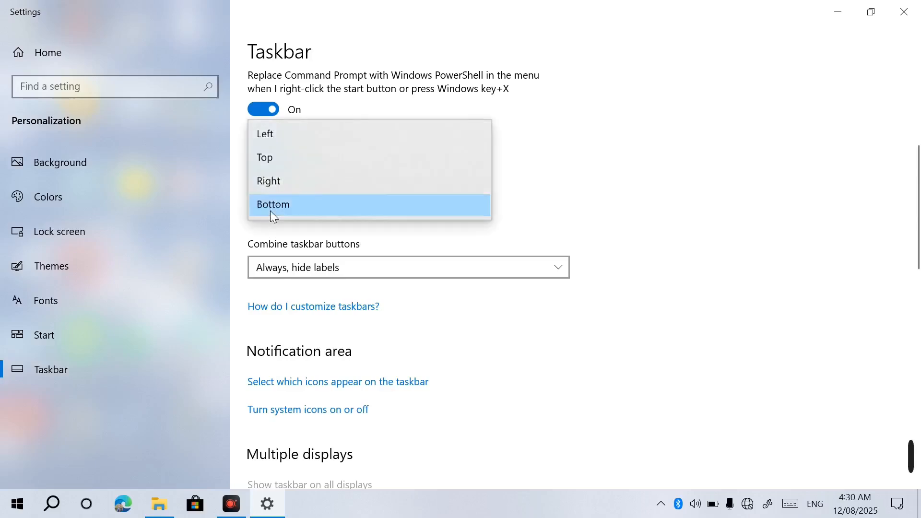
{"action": "left_click", "coordinate": [289, 188]}
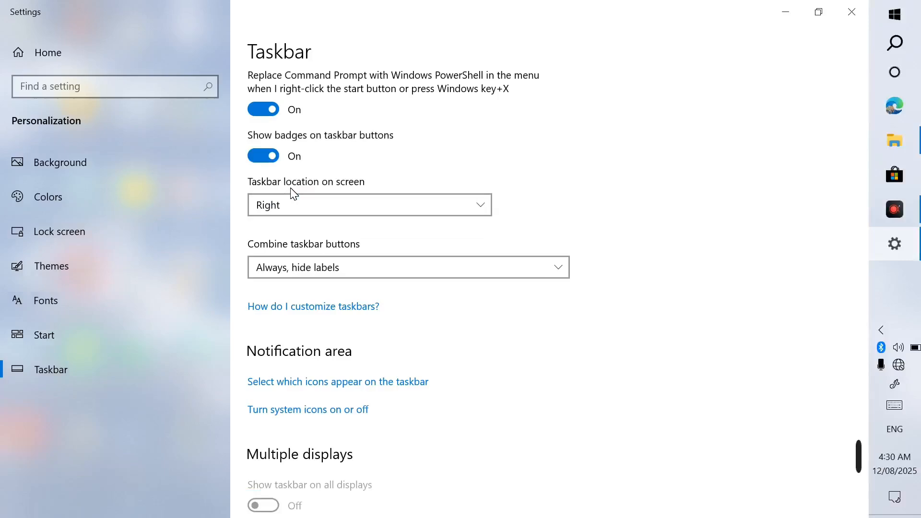
{"action": "left_click", "coordinate": [472, 202]}
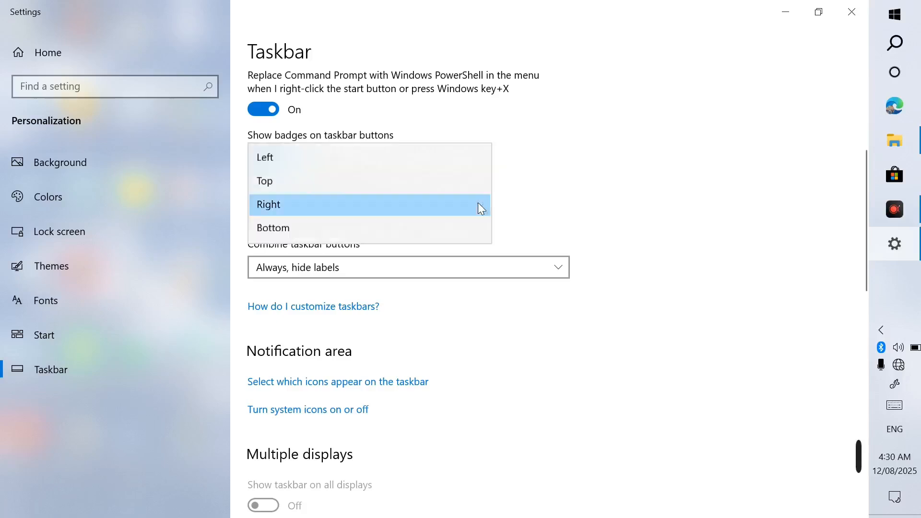
{"action": "left_click", "coordinate": [348, 183]}
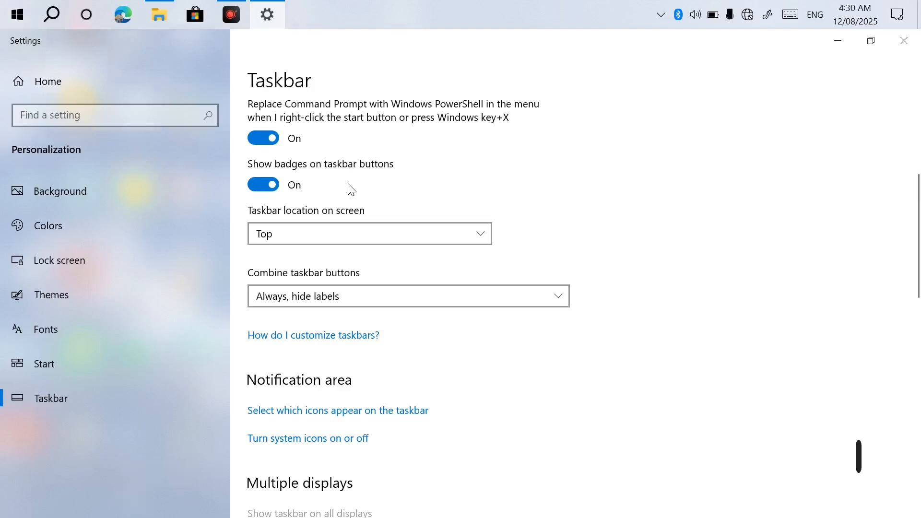
{"action": "left_click", "coordinate": [477, 238]}
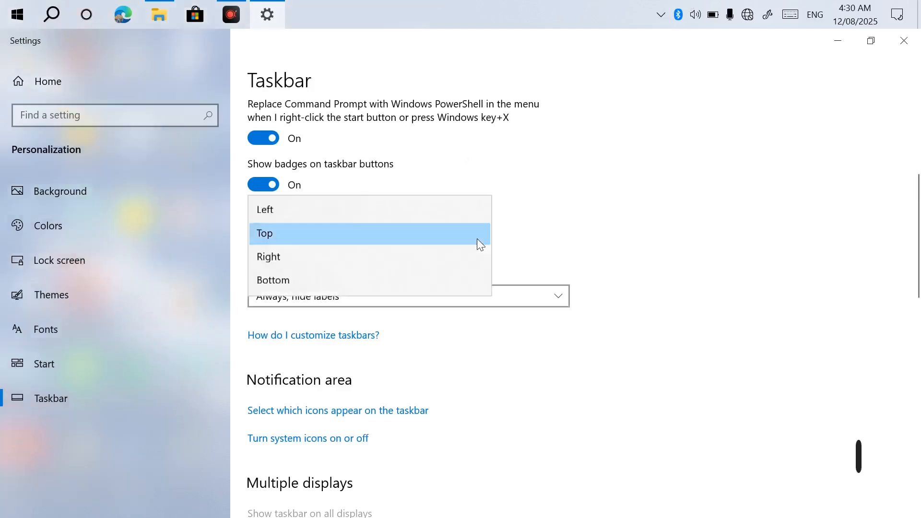
{"action": "left_click", "coordinate": [326, 217]}
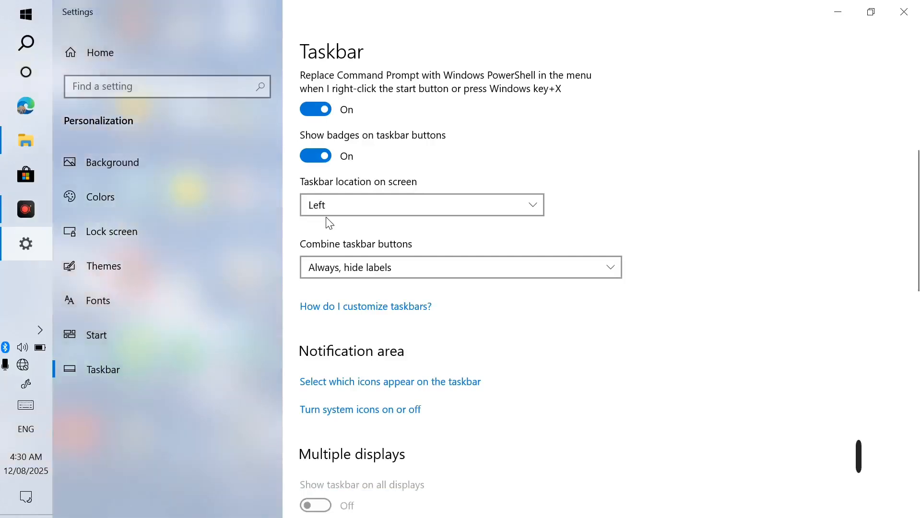
{"action": "left_click", "coordinate": [393, 201]}
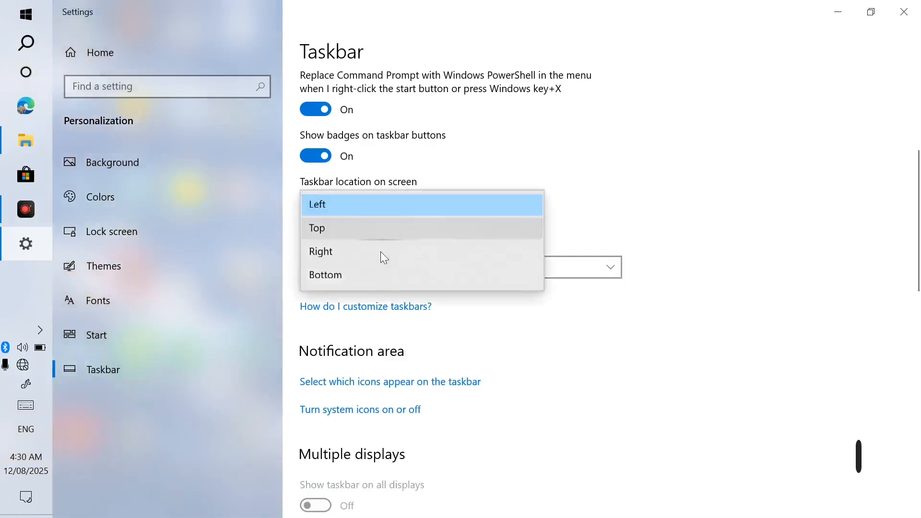
{"action": "left_click", "coordinate": [376, 272]}
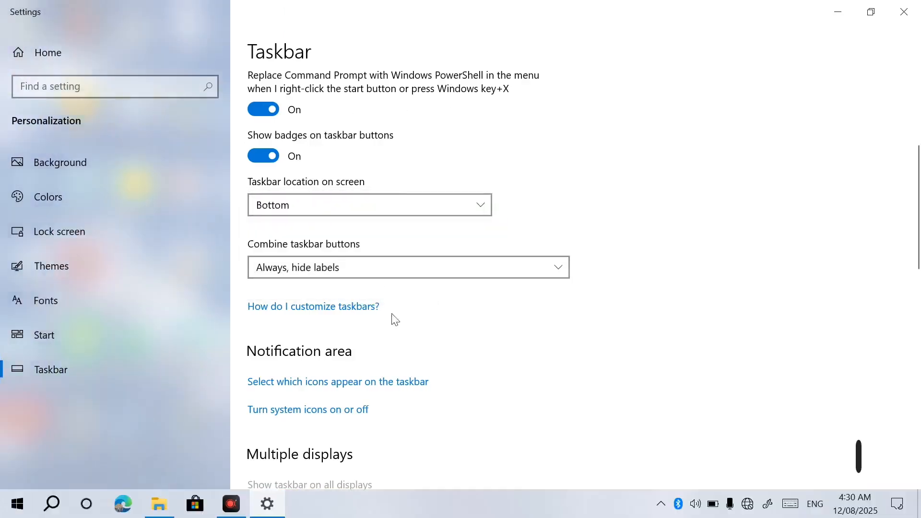
Step: Look at the open program icons on the taskbar and the available options for Combine taskbar buttons
{"action": "left_click", "coordinate": [350, 494]}
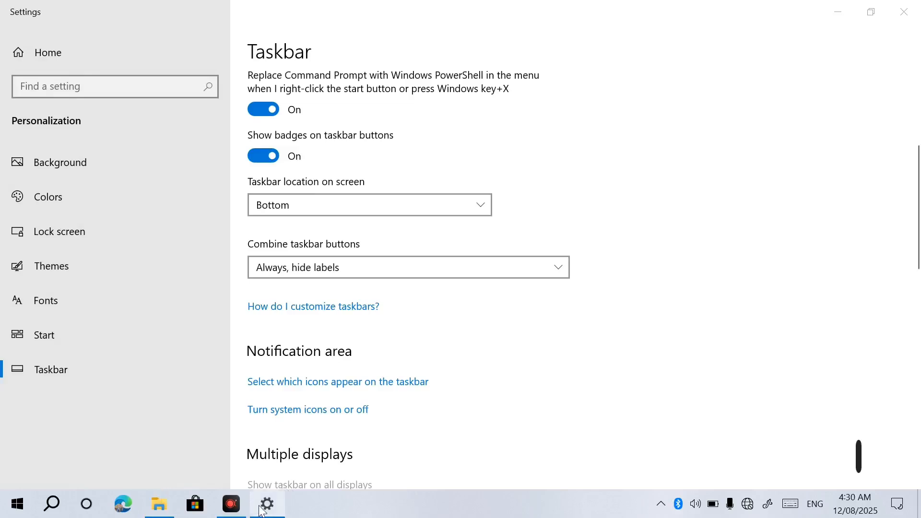
{"action": "mouse_move", "coordinate": [163, 494]}
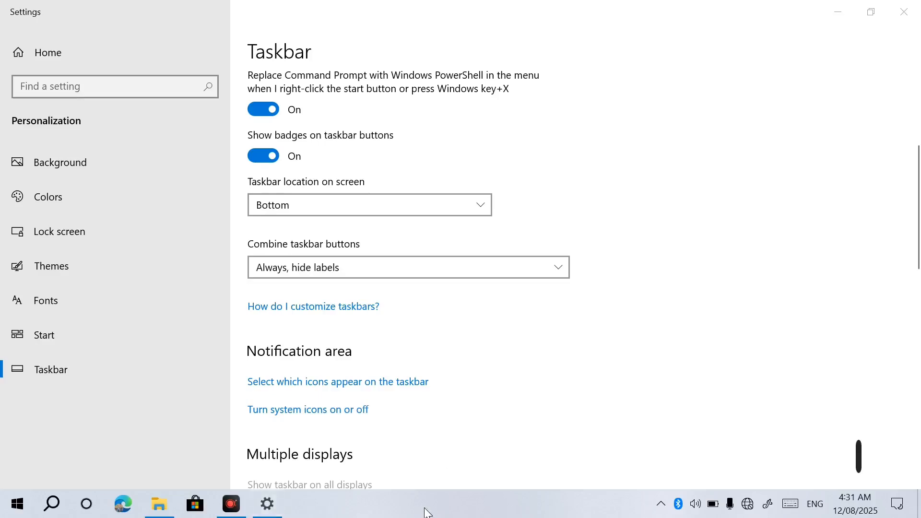
{"action": "left_click", "coordinate": [351, 273]}
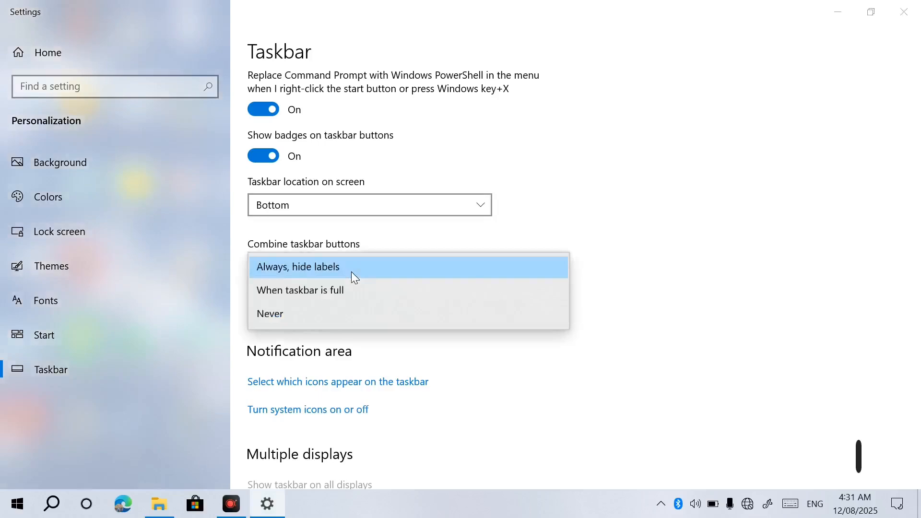
Step: Launch Word and create a new blank document
{"action": "key", "text": "super+r"}
{"action": "key", "text": "Escape"}
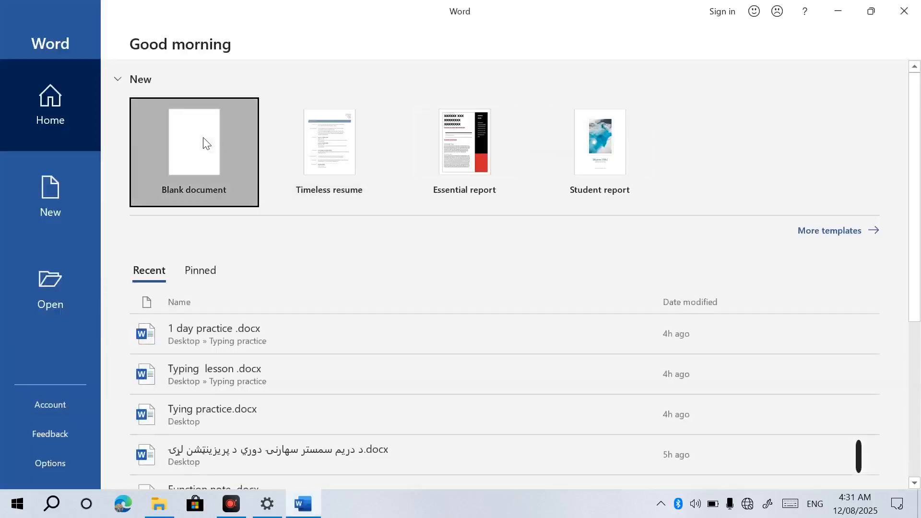
{"action": "left_click", "coordinate": [206, 143]}
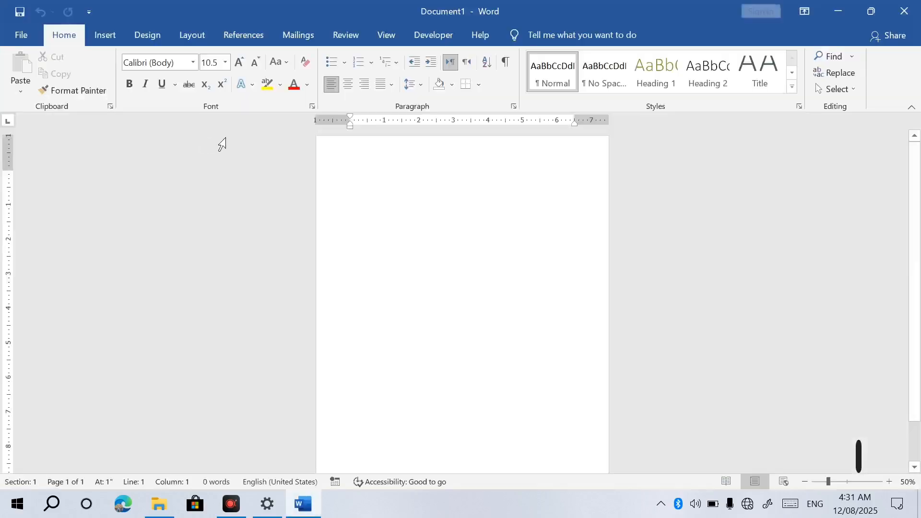
Step: Open further blank Word documents by running winword, close the stray File Explorer window and restore the Word window to a smaller size
{"action": "key", "text": "super+r"}
{"action": "key", "text": "Return"}
{"action": "key", "text": "super+r"}
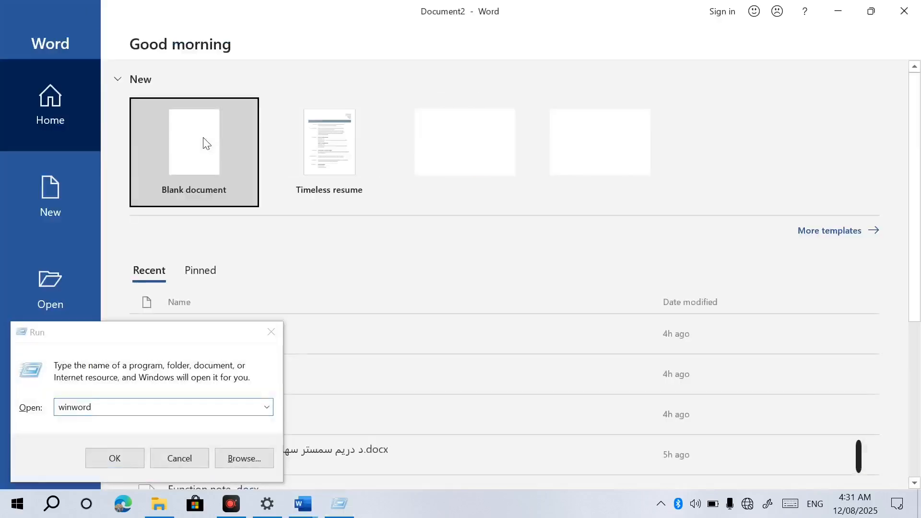
{"action": "key", "text": "super+e"}
{"action": "key", "text": "super"}
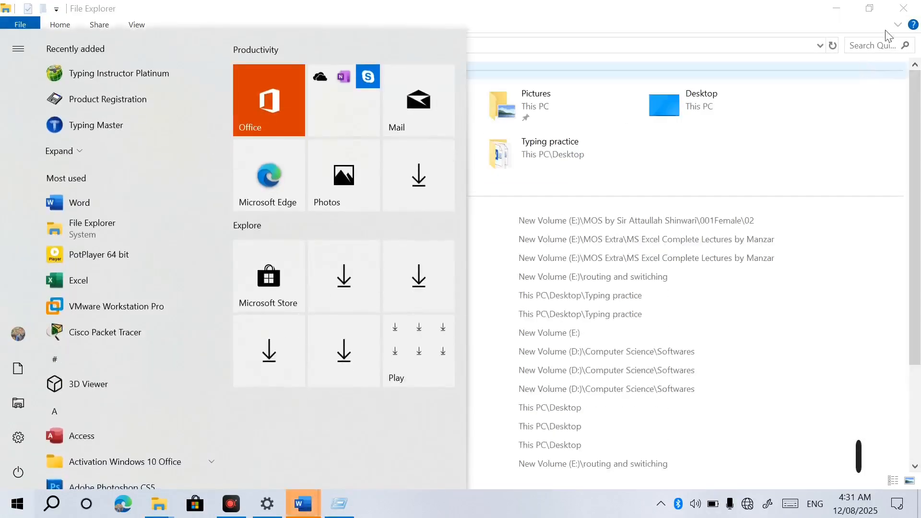
{"action": "left_click", "coordinate": [914, 4]}
{"action": "key", "text": "Return"}
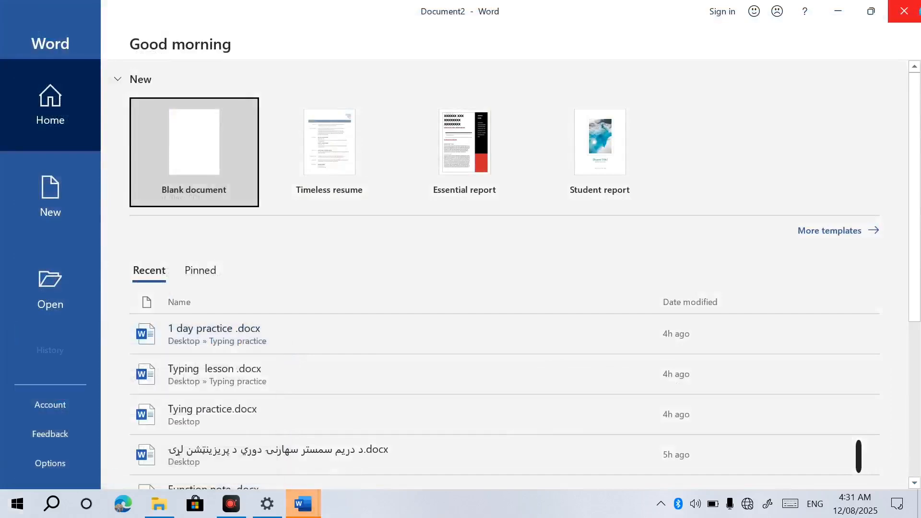
{"action": "left_click", "coordinate": [209, 163]}
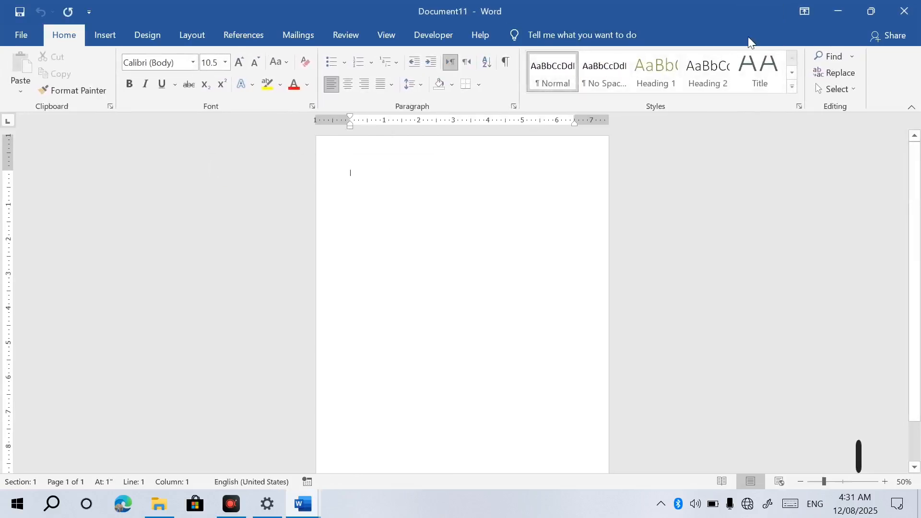
{"action": "left_click", "coordinate": [878, 13]}
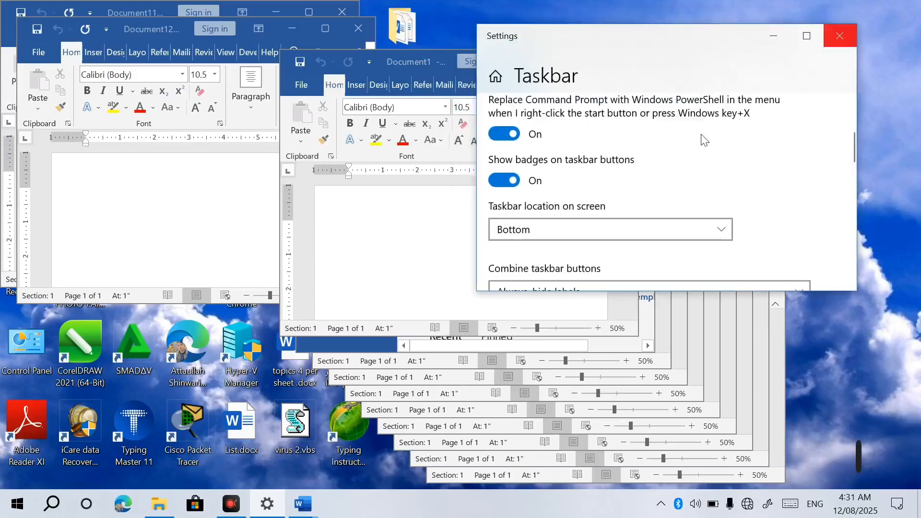
Step: Open the desktop's Personalization settings in a maximized window and go to the Taskbar page
{"action": "right_click", "coordinate": [856, 351]}
{"action": "left_click", "coordinate": [799, 342]}
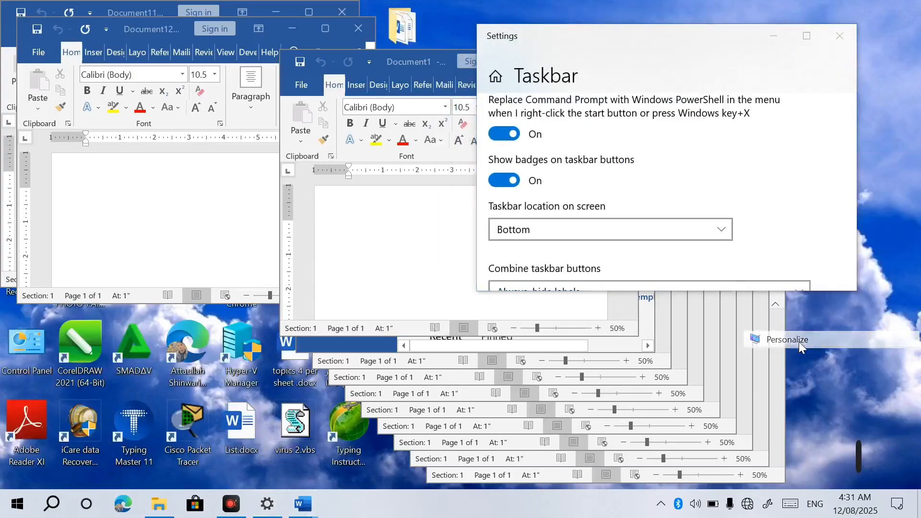
{"action": "left_click", "coordinate": [817, 42]}
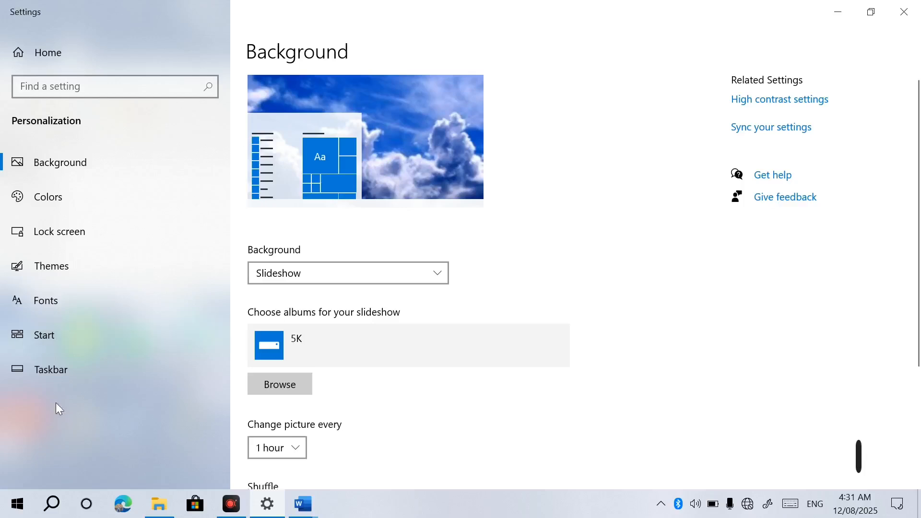
{"action": "left_click", "coordinate": [67, 366]}
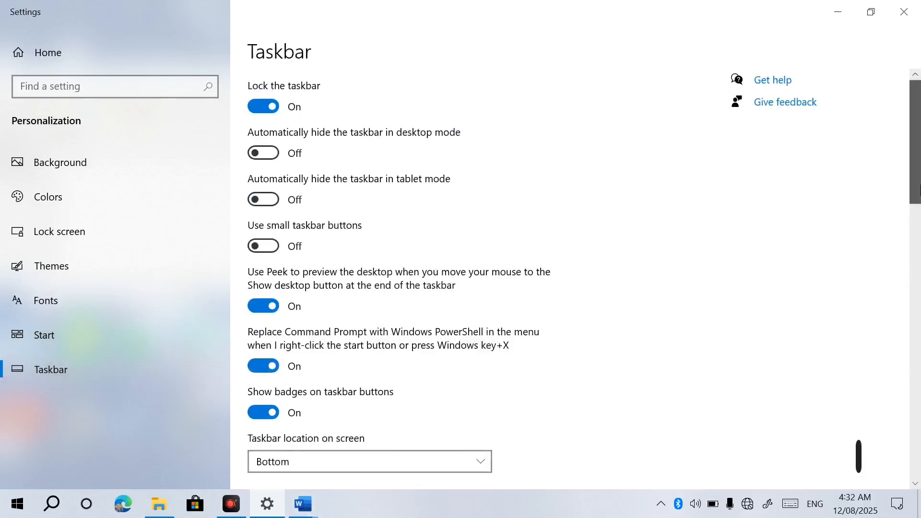
Step: Set Combine taskbar buttons to When taskbar is full and Never in turn, and return it to Always, hide labels
{"action": "scroll", "coordinate": [463, 353], "scroll_direction": "down", "scroll_amount": 4}
{"action": "left_click", "coordinate": [431, 361]}
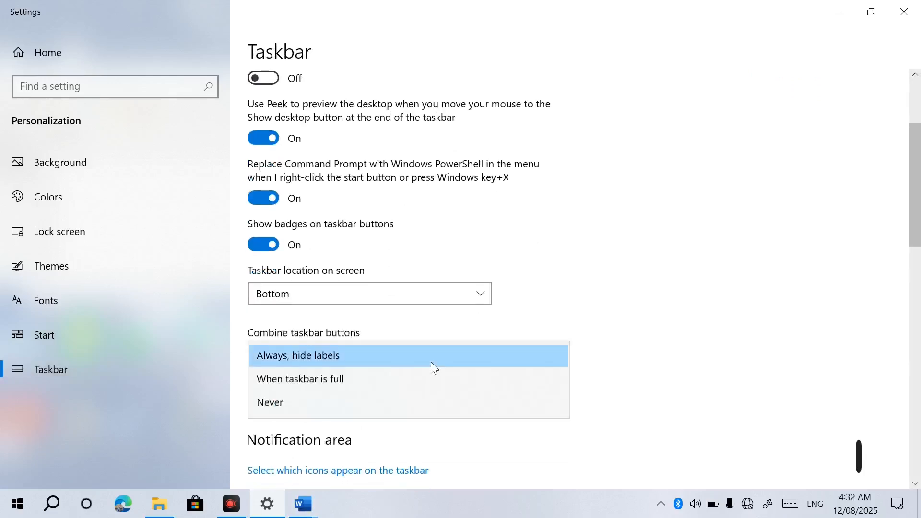
{"action": "left_click", "coordinate": [337, 378]}
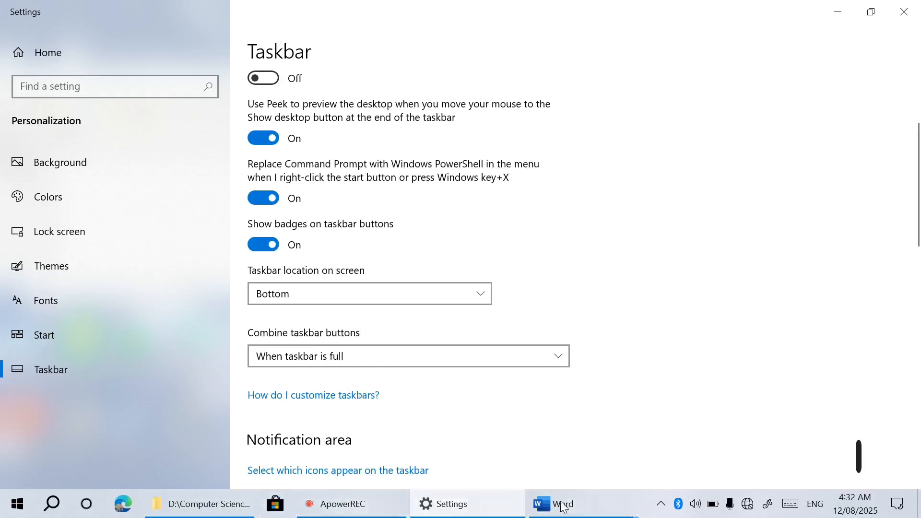
{"action": "left_click", "coordinate": [394, 355]}
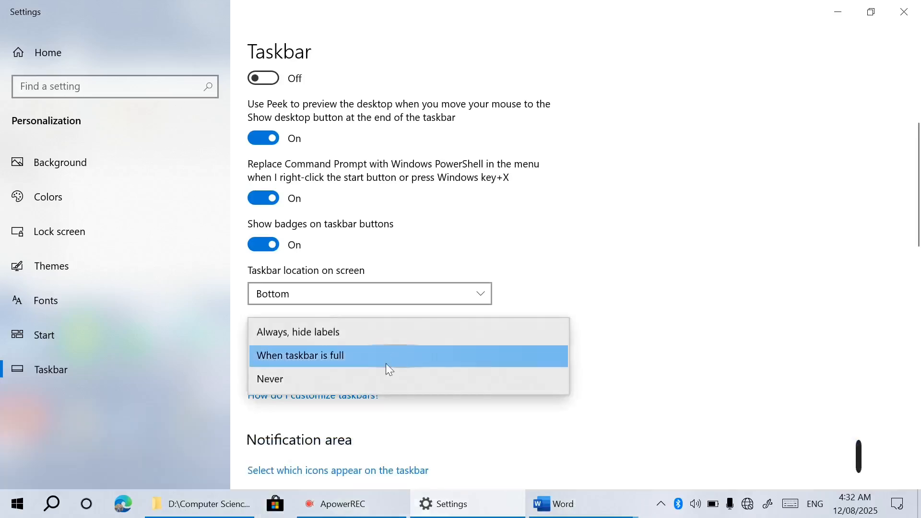
{"action": "left_click", "coordinate": [376, 379]}
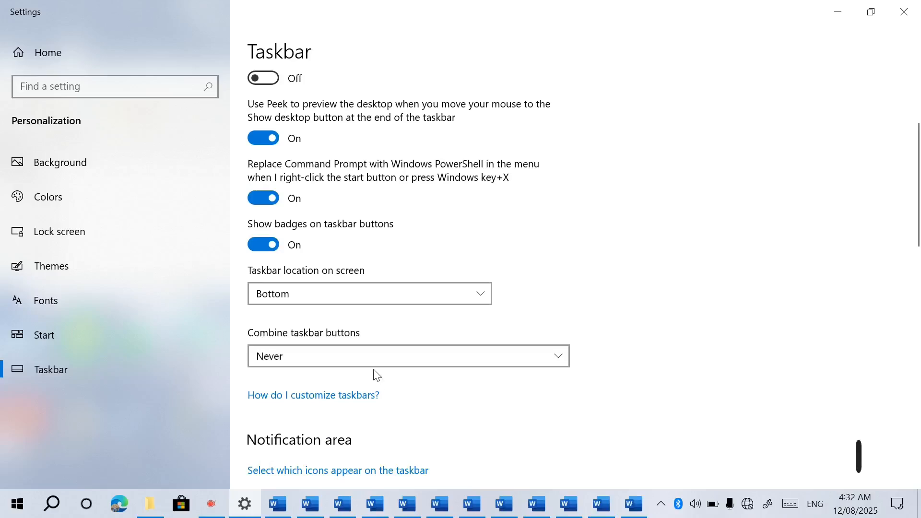
{"action": "left_click", "coordinate": [371, 362]}
{"action": "left_click", "coordinate": [312, 314]}
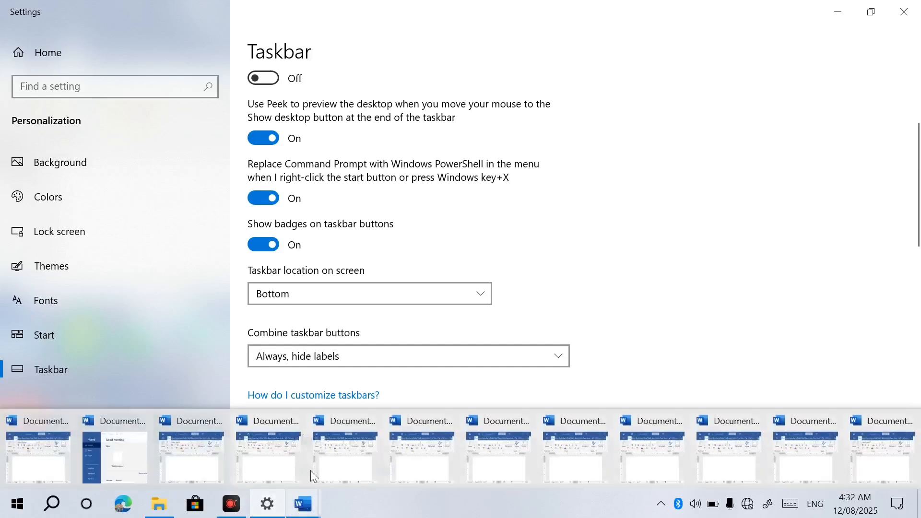
Step: Repeat the comparison of Combine taskbar buttons with When taskbar is full and Never, and restore Always, hide labels
{"action": "left_click", "coordinate": [363, 364]}
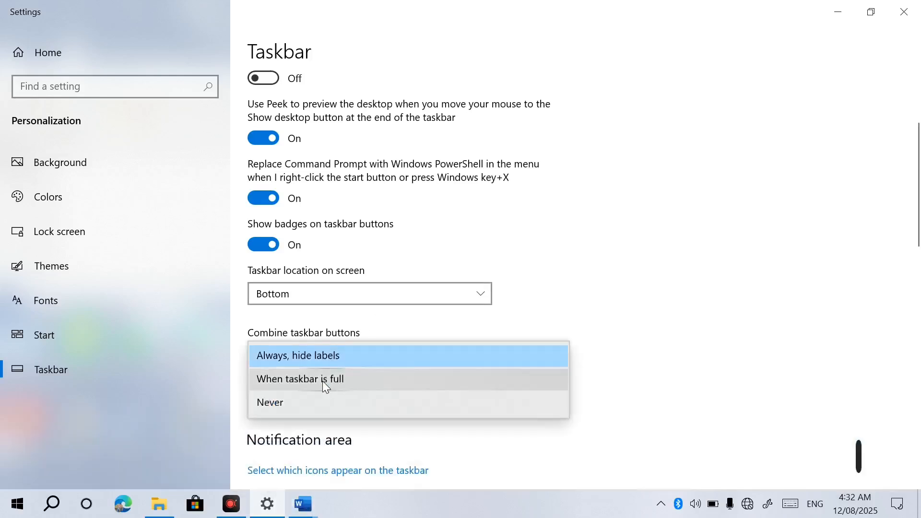
{"action": "left_click", "coordinate": [322, 381]}
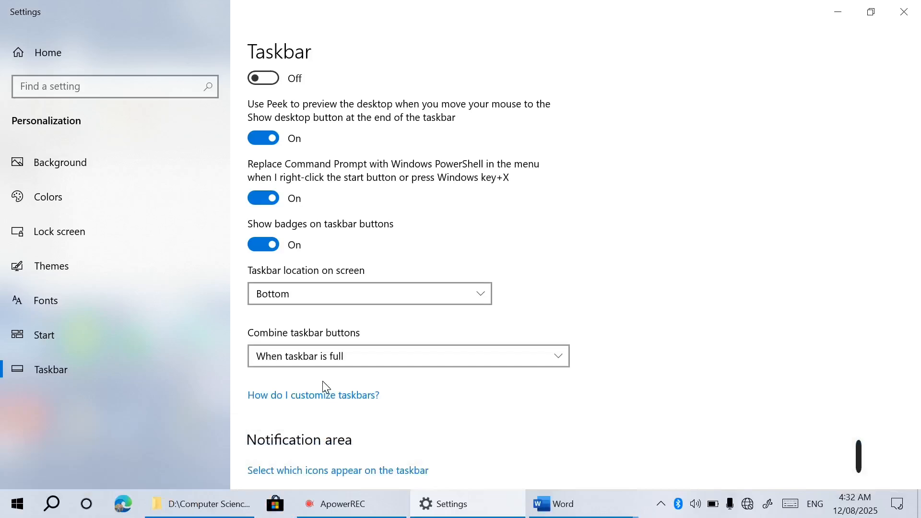
{"action": "left_click", "coordinate": [343, 356]}
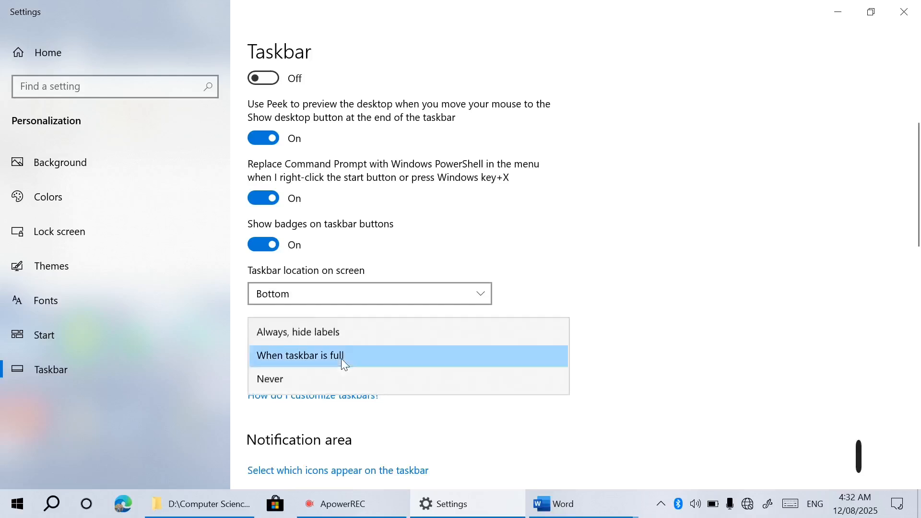
{"action": "left_click", "coordinate": [311, 383]}
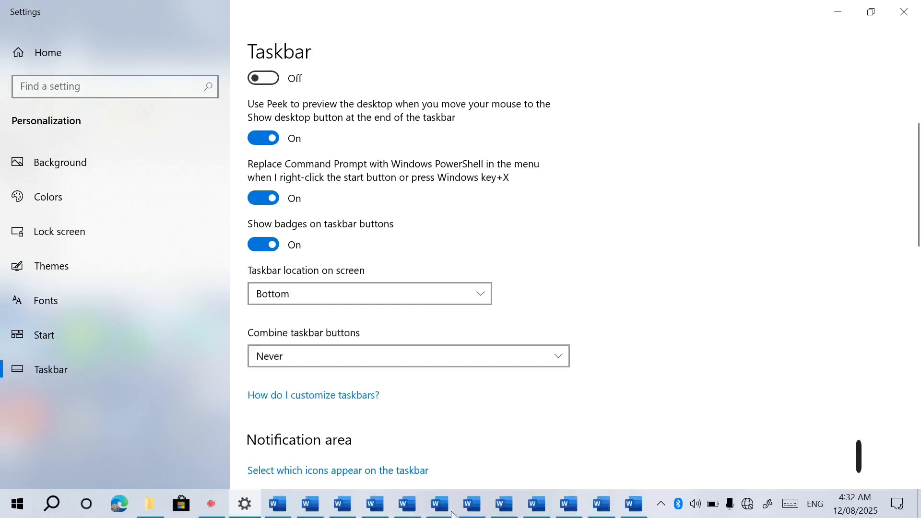
{"action": "left_click", "coordinate": [554, 355]}
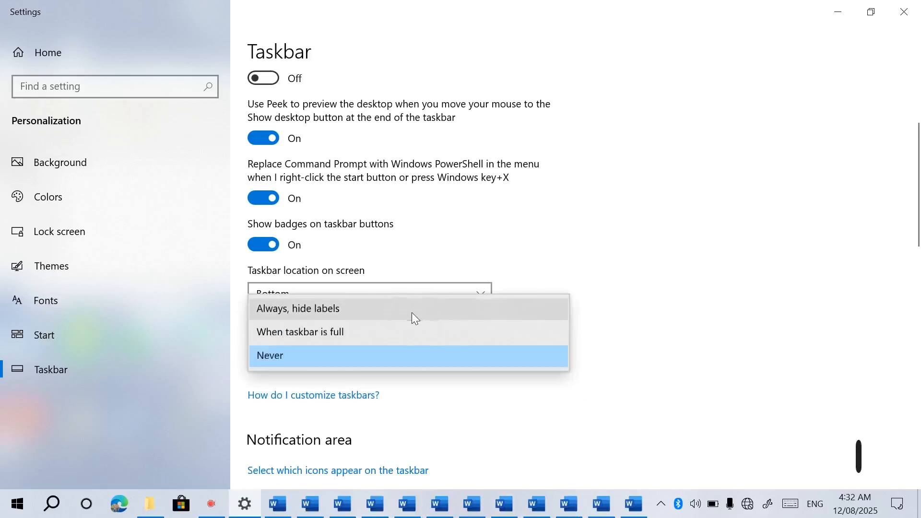
{"action": "left_click", "coordinate": [412, 312]}
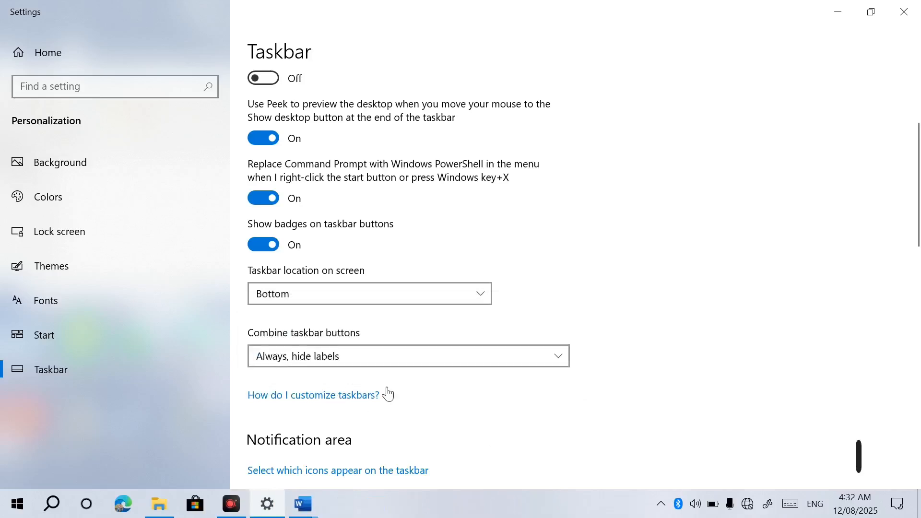
Step: Close all open Word windows at once from the taskbar
{"action": "left_click", "coordinate": [303, 509]}
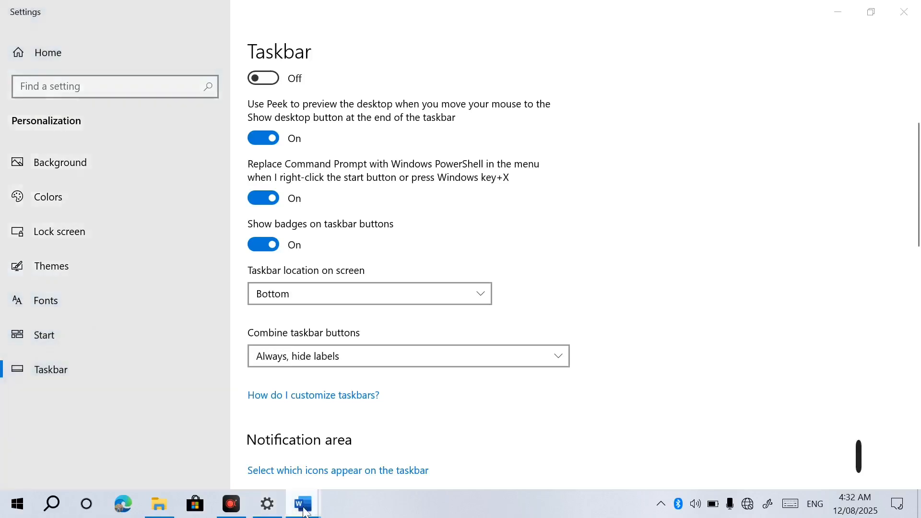
{"action": "left_click_drag", "start_coordinate": [311, 476], "coordinate": [298, 439]}
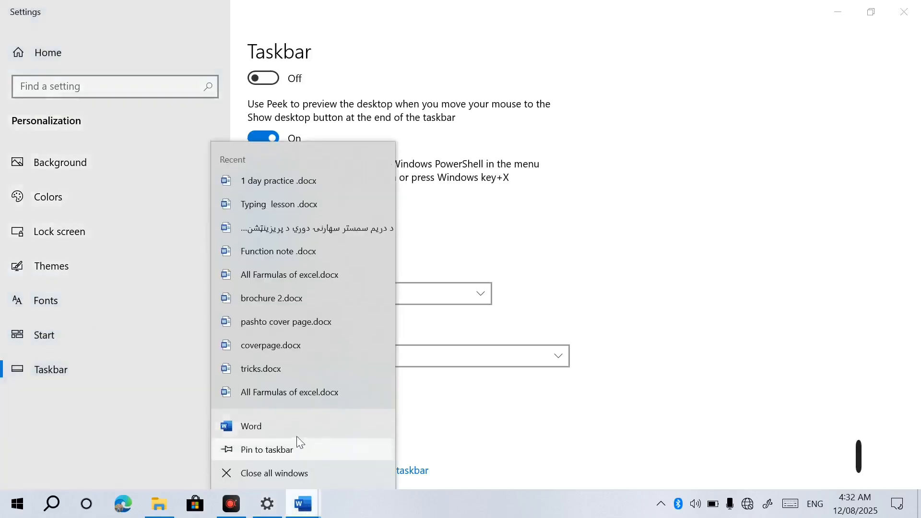
{"action": "left_click", "coordinate": [292, 471]}
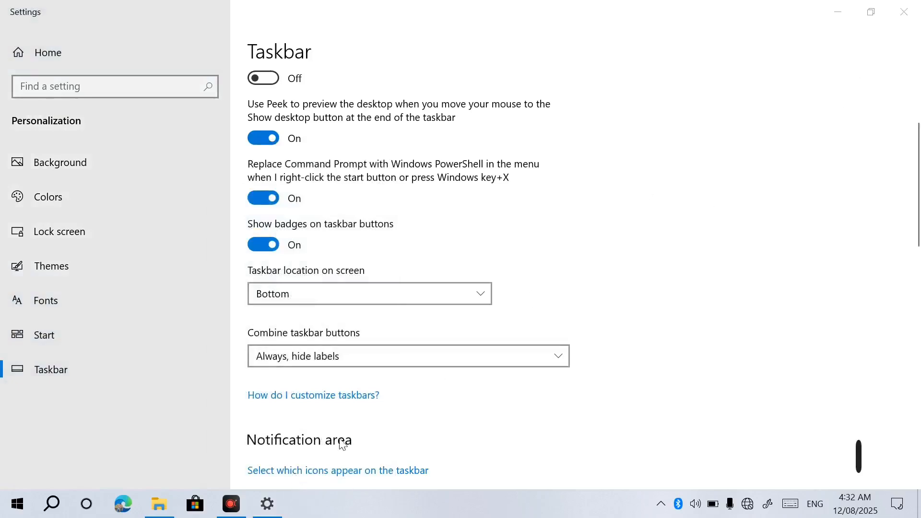
Step: Open and close the help on customizing taskbars, and open the settings for which icons appear on the taskbar
{"action": "left_click", "coordinate": [317, 403]}
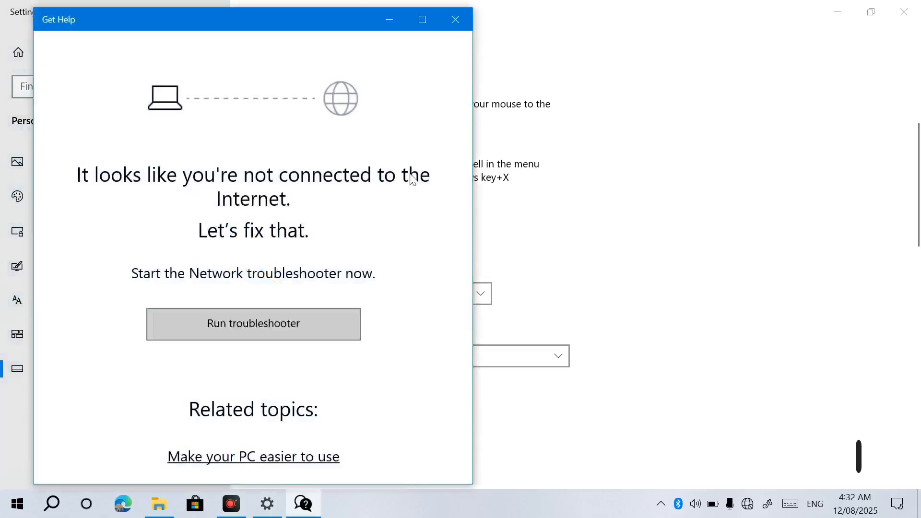
{"action": "left_click", "coordinate": [456, 22]}
{"action": "scroll", "coordinate": [918, 192], "scroll_direction": "down", "scroll_amount": 2}
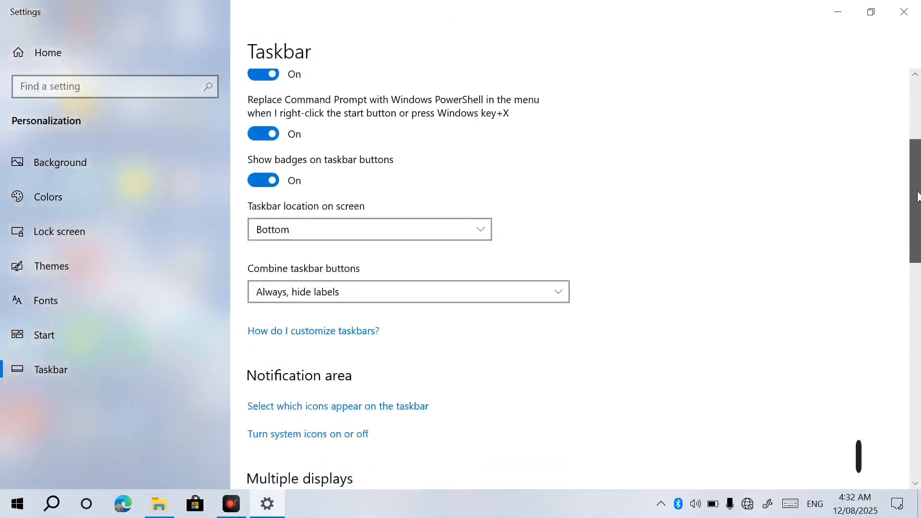
{"action": "scroll", "coordinate": [917, 192], "scroll_direction": "down", "scroll_amount": 4}
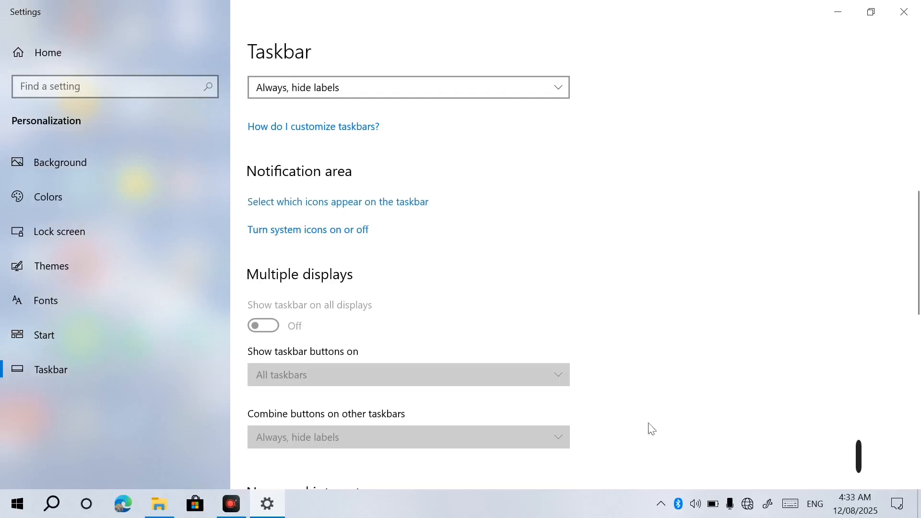
{"action": "left_click", "coordinate": [339, 205]}
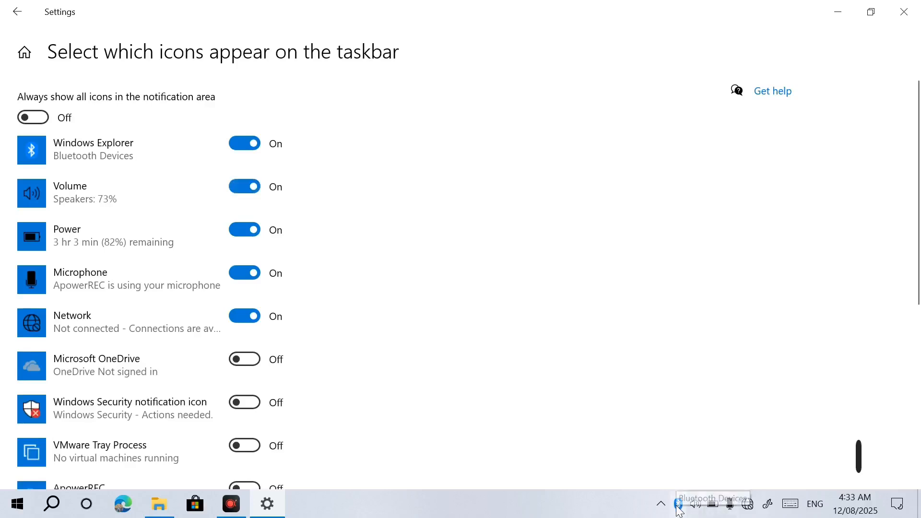
Step: Switch the Windows Explorer Bluetooth Devices icon off, check the hidden taskbar icons, and switch it back on
{"action": "left_click", "coordinate": [245, 144]}
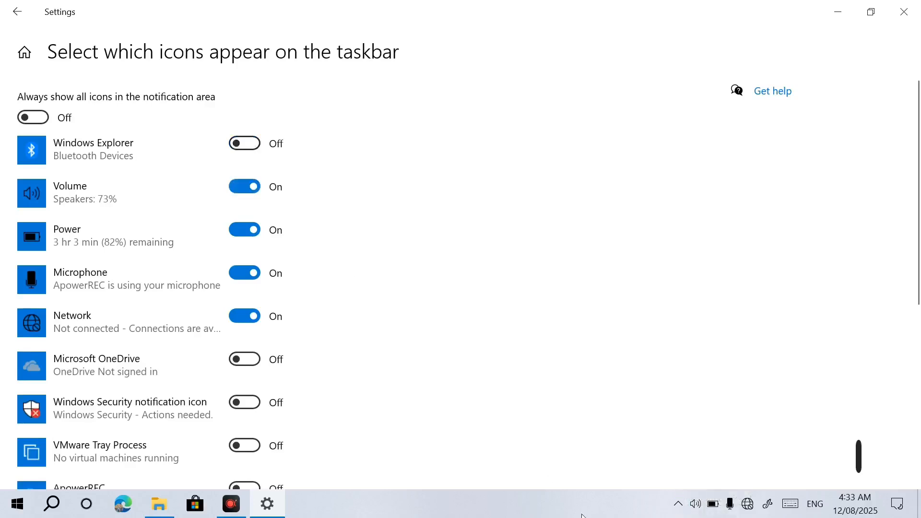
{"action": "left_click", "coordinate": [678, 504]}
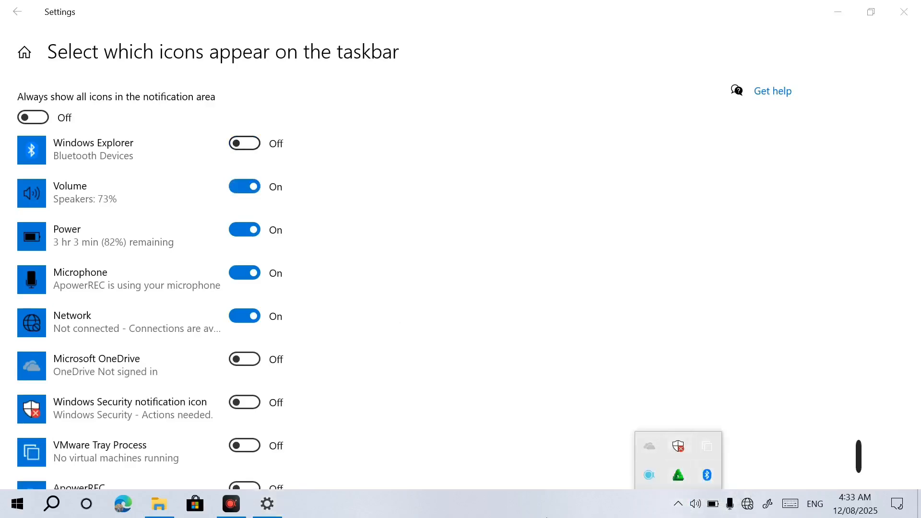
{"action": "left_click", "coordinate": [440, 439]}
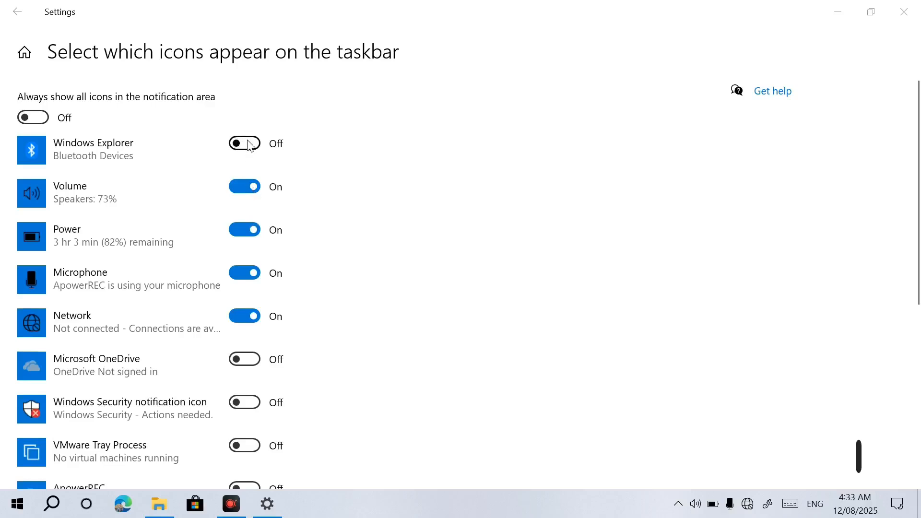
{"action": "left_click", "coordinate": [249, 144]}
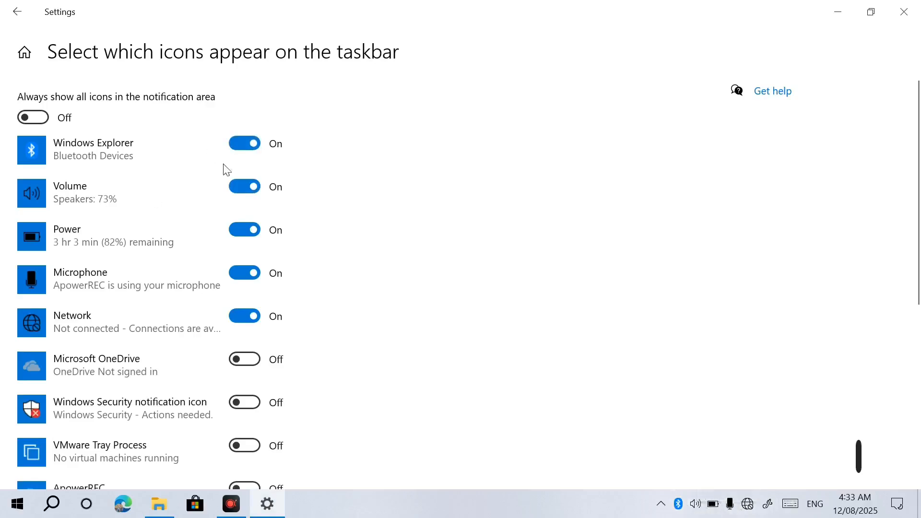
Step: Switch the Volume icon off, check the hidden taskbar icons, and switch it back on
{"action": "left_click", "coordinate": [245, 187]}
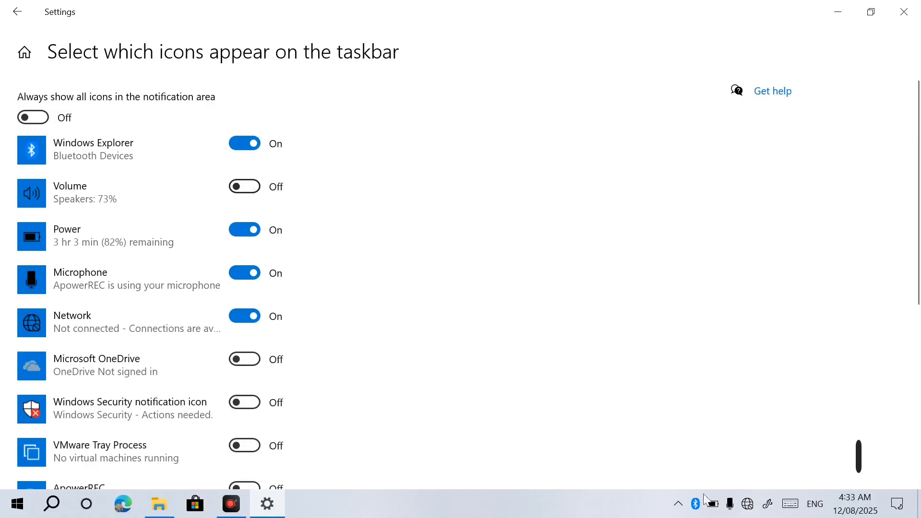
{"action": "left_click", "coordinate": [684, 509]}
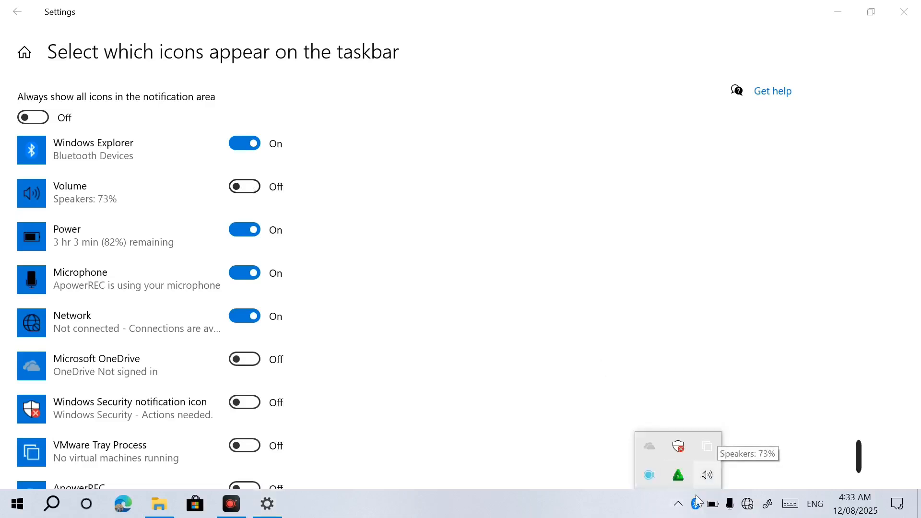
{"action": "left_click", "coordinate": [591, 516]}
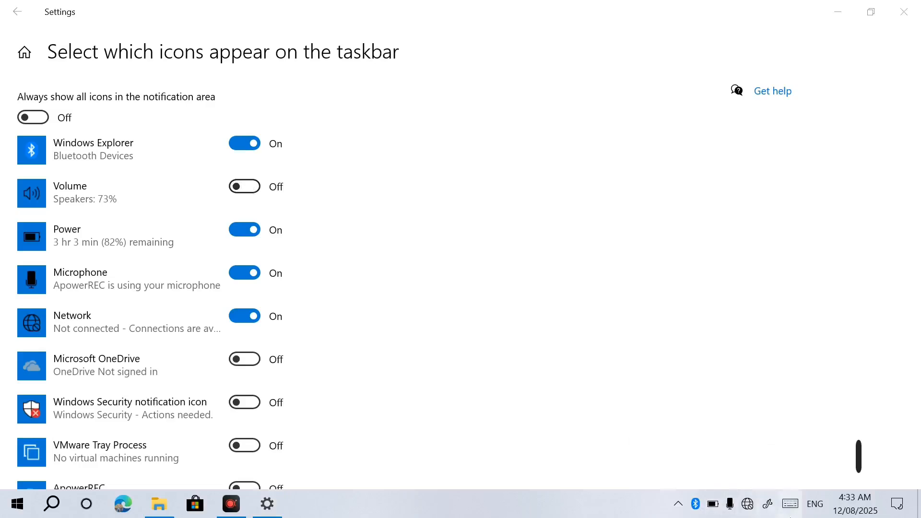
{"action": "left_click", "coordinate": [679, 506]}
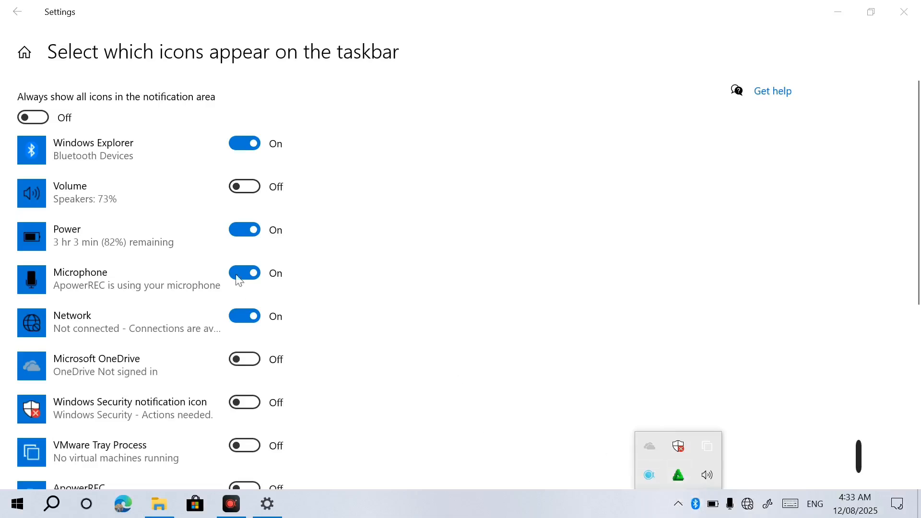
{"action": "left_click", "coordinate": [250, 188]}
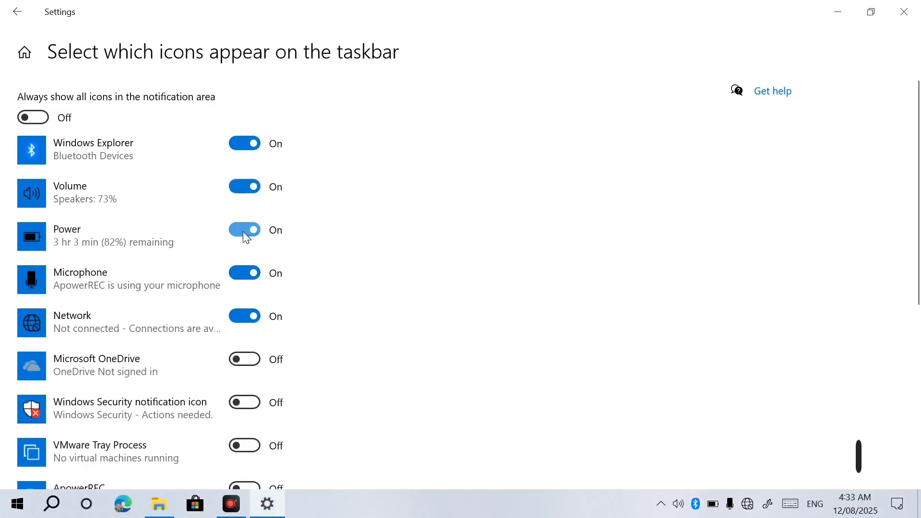
Step: Switch the Power icon off on the taskbar and switch it back on
{"action": "left_click", "coordinate": [246, 237]}
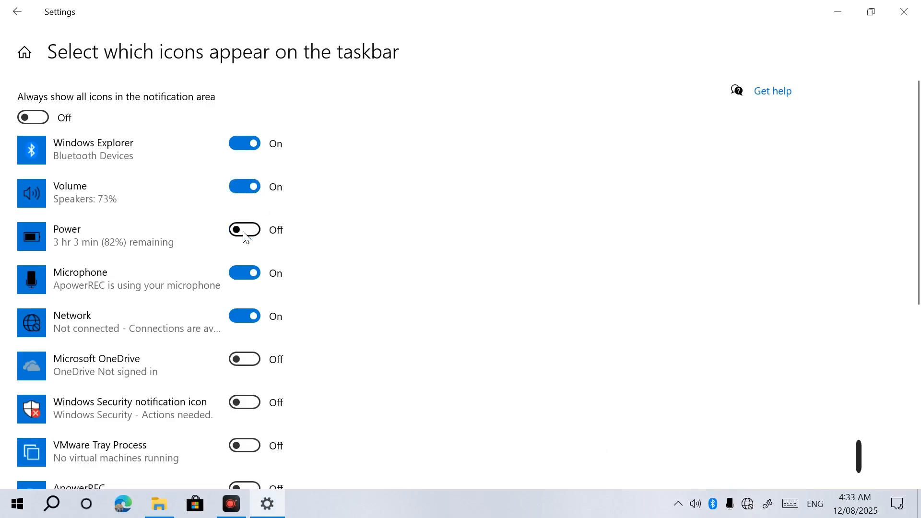
{"action": "left_click", "coordinate": [245, 237]}
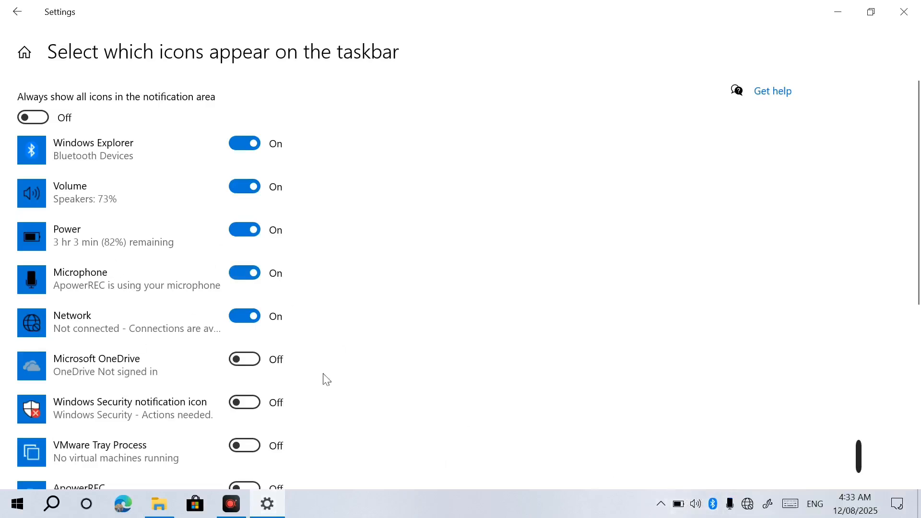
Step: Switch the Microsoft Excel and BitLocker Drive Encryption notification icons on, and check the hidden taskbar icons
{"action": "left_click_drag", "start_coordinate": [919, 172], "coordinate": [920, 400]}
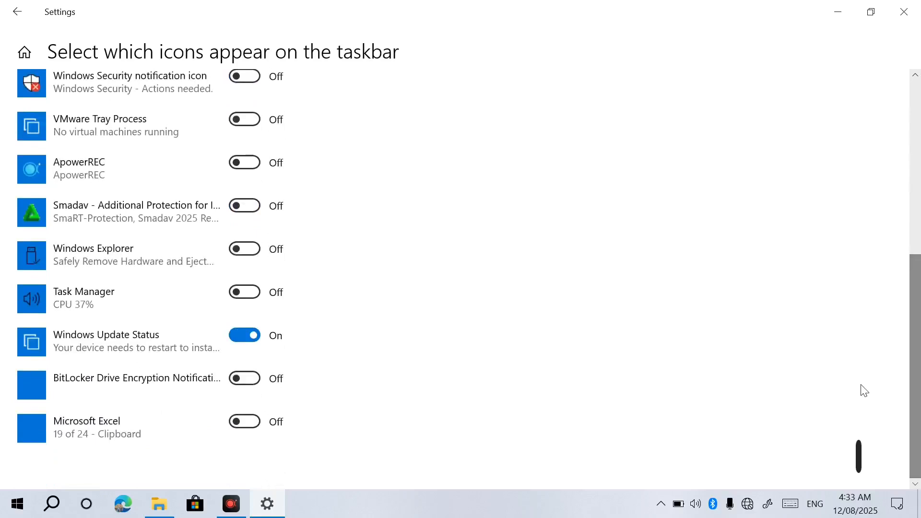
{"action": "left_click", "coordinate": [245, 416]}
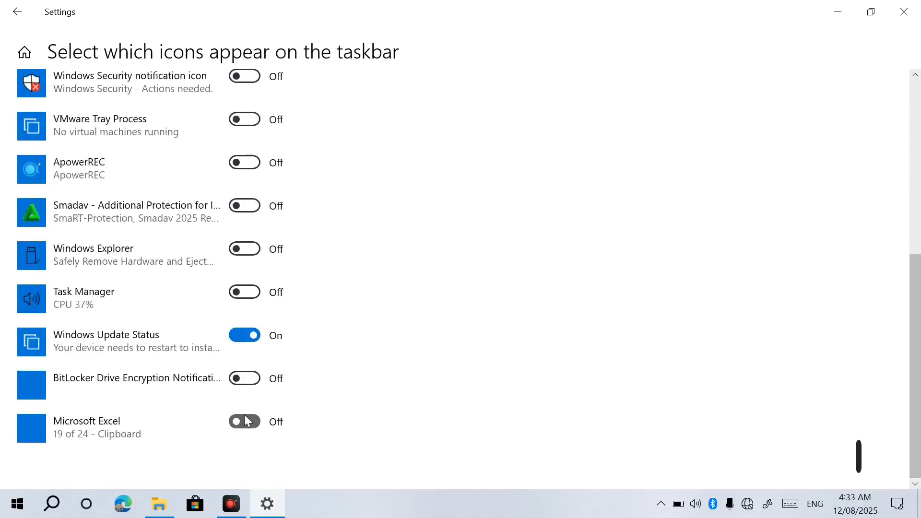
{"action": "left_click", "coordinate": [244, 386]}
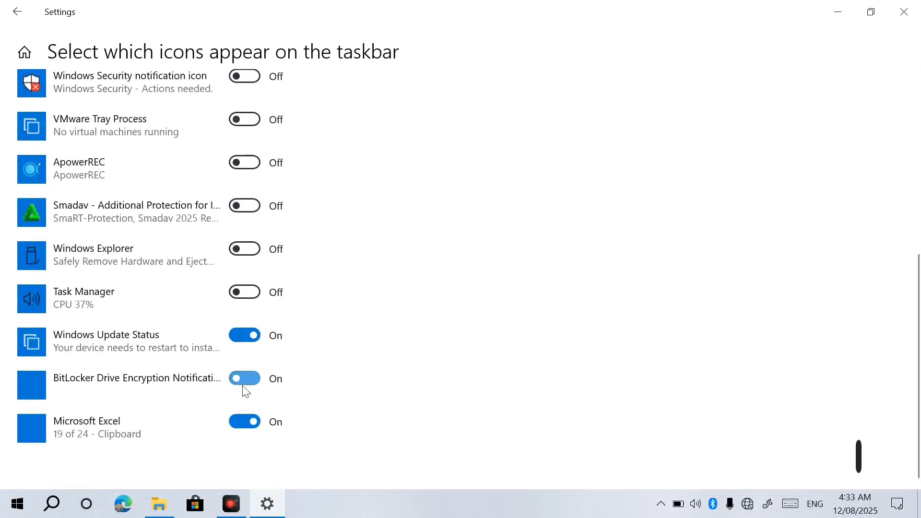
{"action": "left_click", "coordinate": [244, 290]}
{"action": "left_click", "coordinate": [661, 504]}
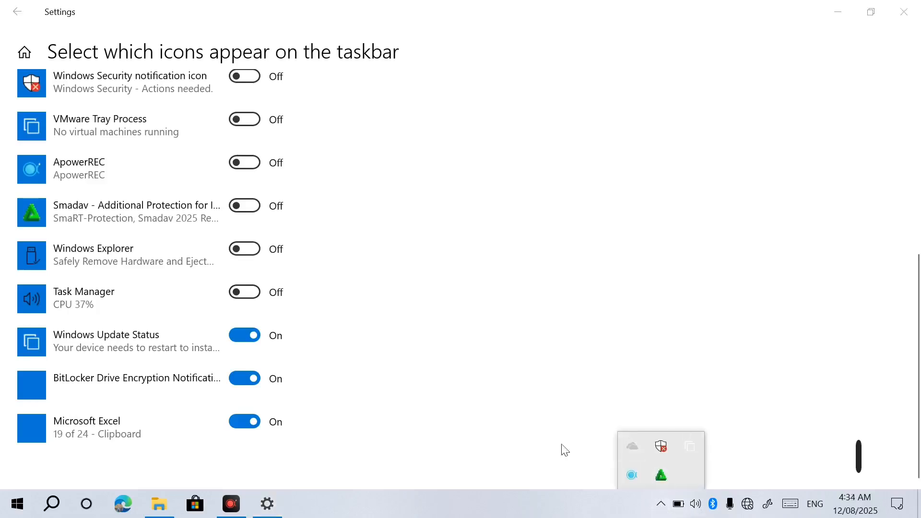
Step: Switch the Microsoft Excel and BitLocker icons back off, and toggle the Windows Update Status icon off and on
{"action": "left_click", "coordinate": [247, 422]}
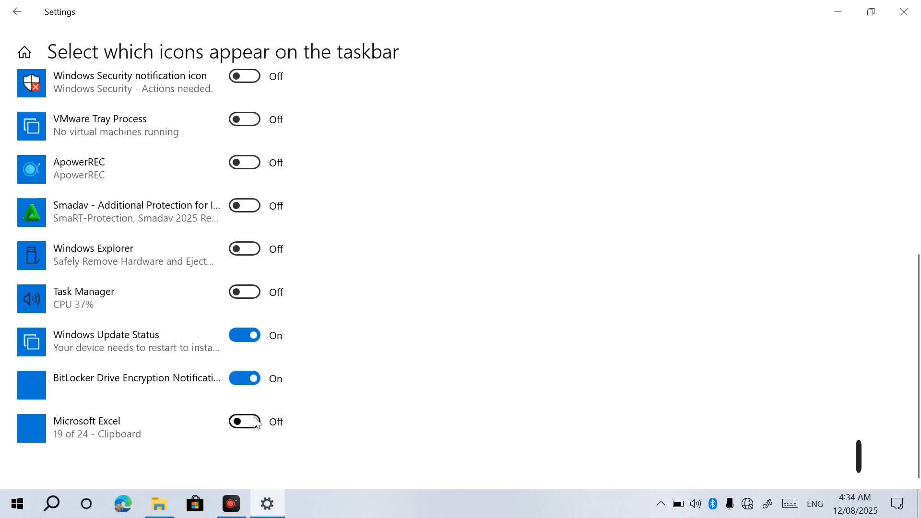
{"action": "left_click", "coordinate": [245, 335]}
{"action": "left_click", "coordinate": [243, 379]}
{"action": "left_click", "coordinate": [254, 342]}
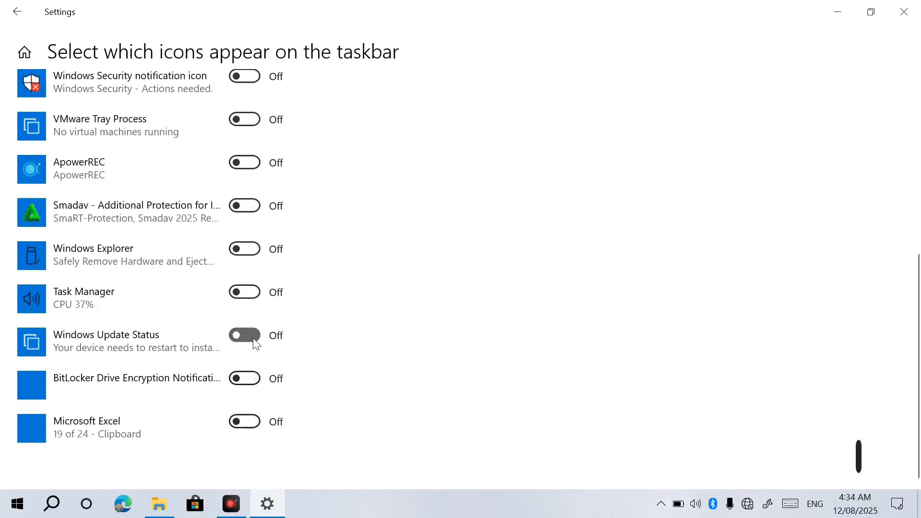
{"action": "scroll", "coordinate": [143, 106], "scroll_direction": "up", "scroll_amount": 6}
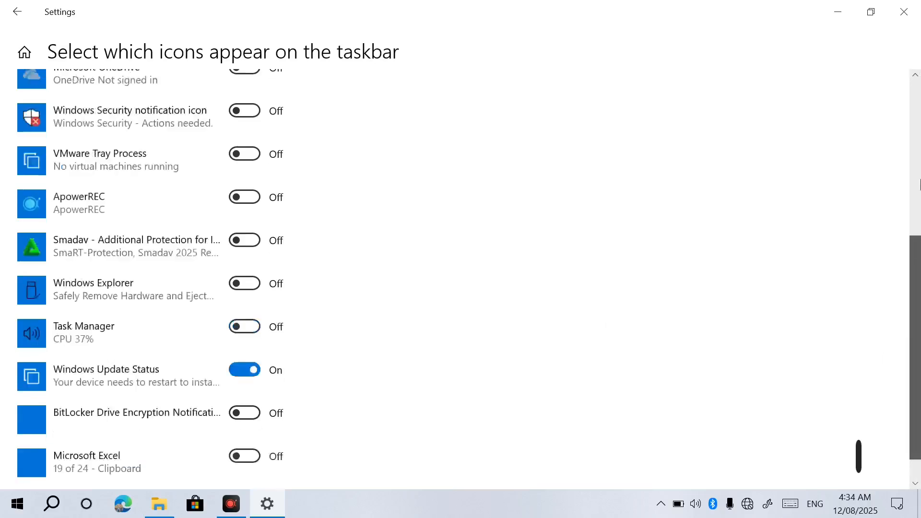
Step: Return to the taskbar settings, open the settings for turning system icons on or off, and review the list
{"action": "left_click", "coordinate": [17, 11]}
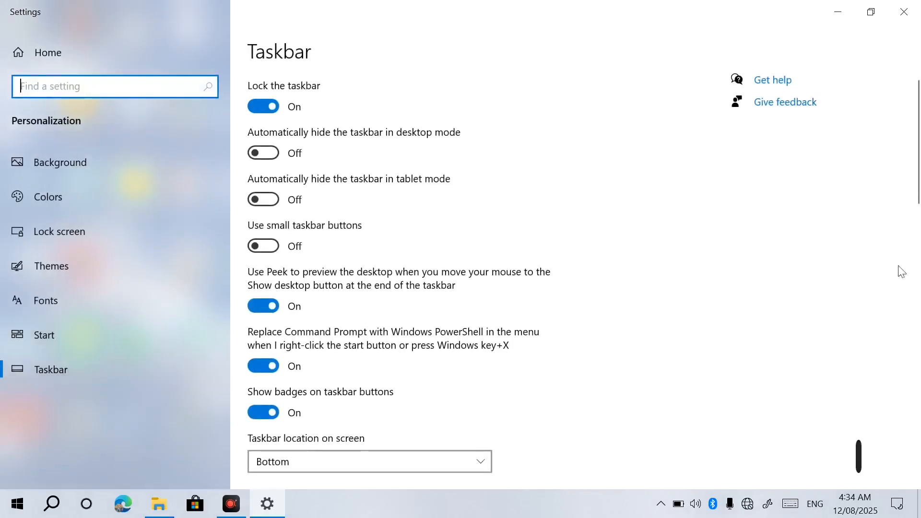
{"action": "left_click_drag", "start_coordinate": [918, 151], "coordinate": [811, 259]}
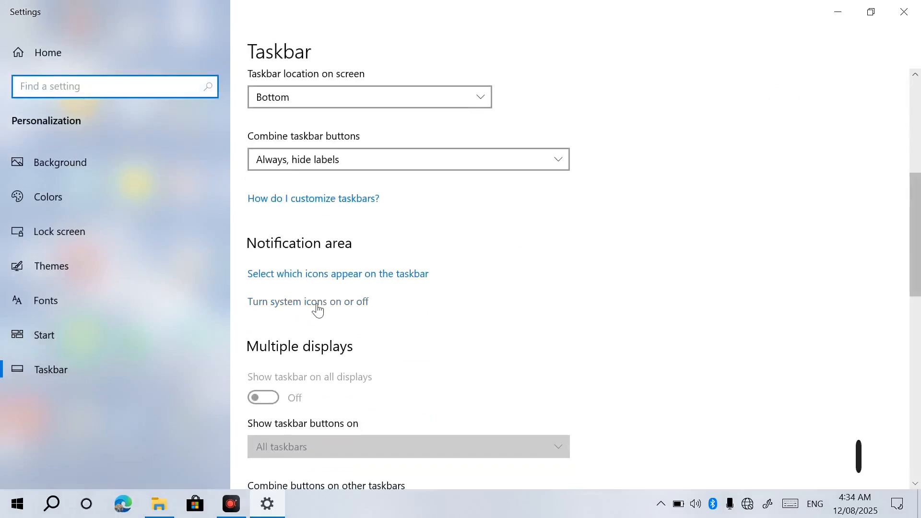
{"action": "left_click", "coordinate": [299, 303]}
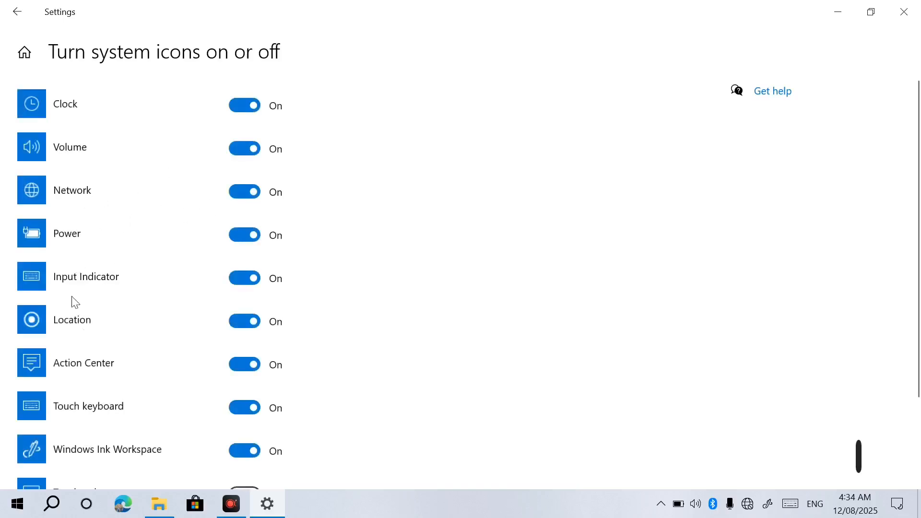
{"action": "left_click_drag", "start_coordinate": [915, 220], "coordinate": [913, 283]}
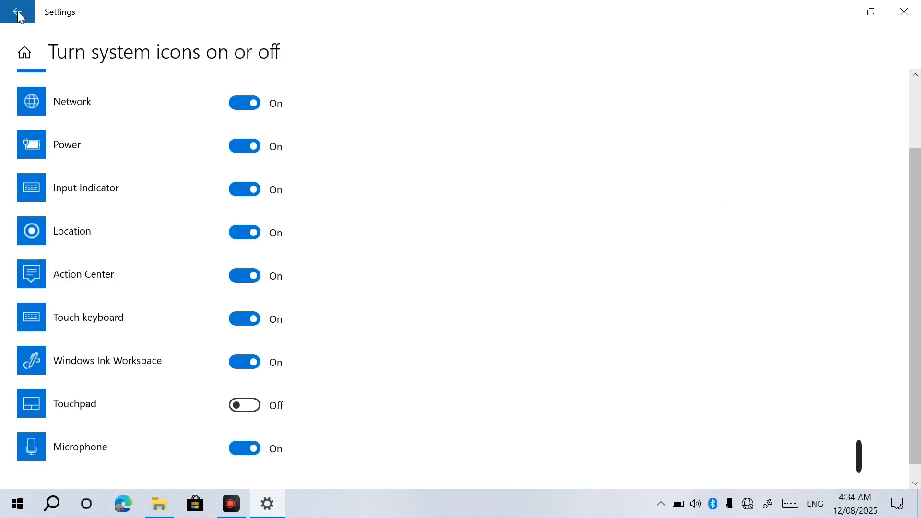
Step: Go back to the taskbar settings and turn on showing news and interests on the taskbar
{"action": "left_click_drag", "start_coordinate": [919, 203], "coordinate": [917, 345]}
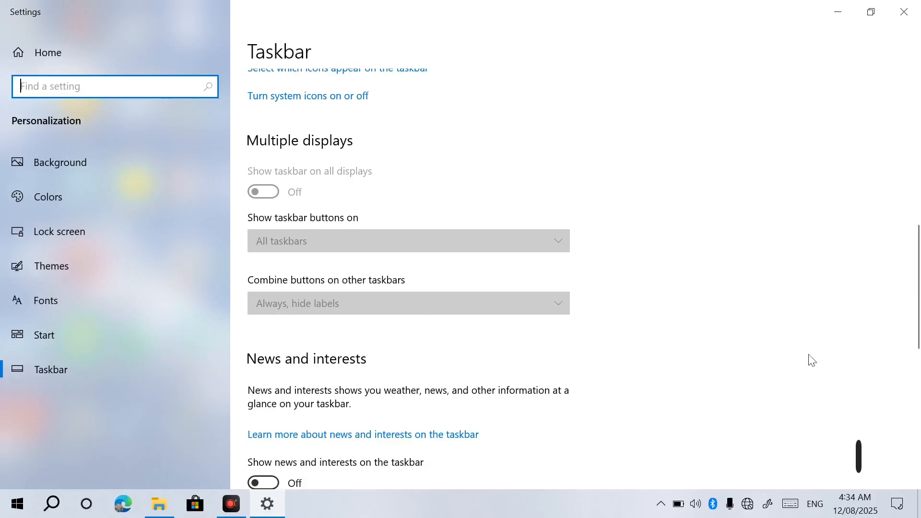
{"action": "left_click_drag", "start_coordinate": [919, 290], "coordinate": [920, 384]}
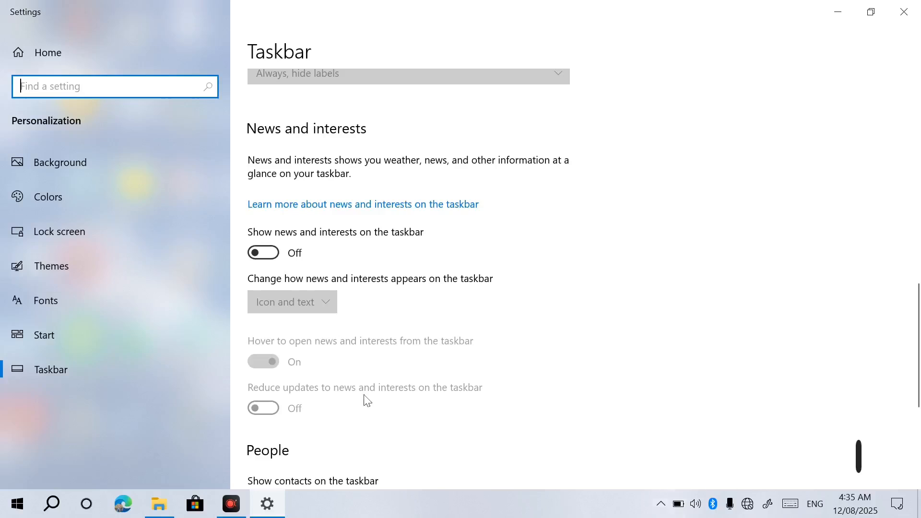
{"action": "left_click", "coordinate": [277, 259]}
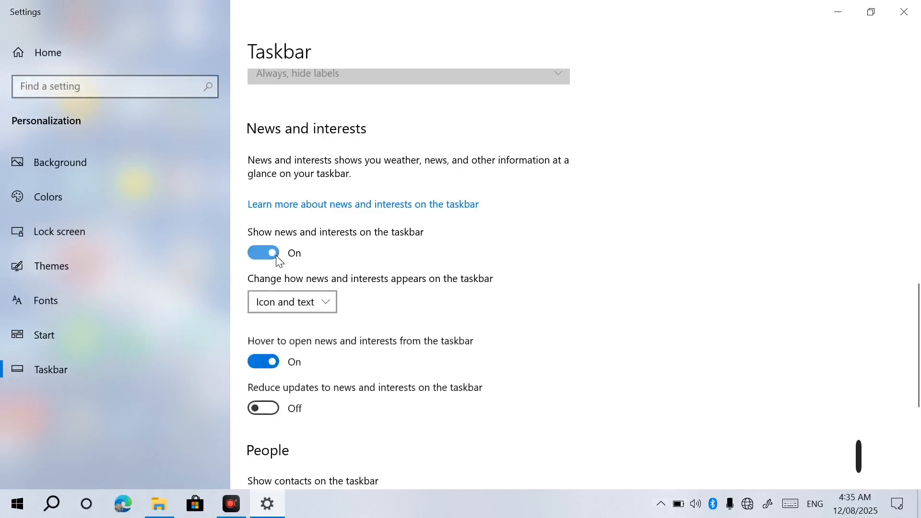
{"action": "left_click", "coordinate": [277, 257]}
{"action": "left_click", "coordinate": [277, 259]}
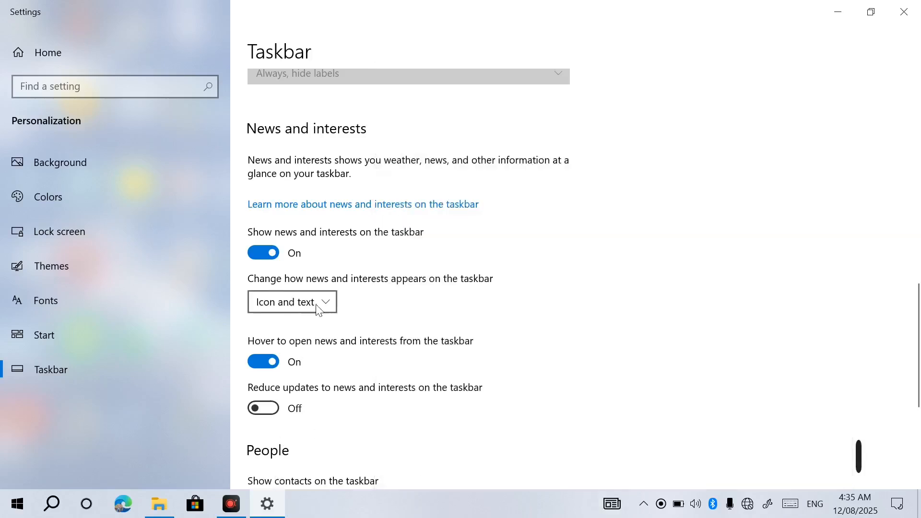
Step: Set news and interests to appear as Icon only, and change it back to Icon and text
{"action": "left_click", "coordinate": [318, 307]}
{"action": "left_click", "coordinate": [304, 322]}
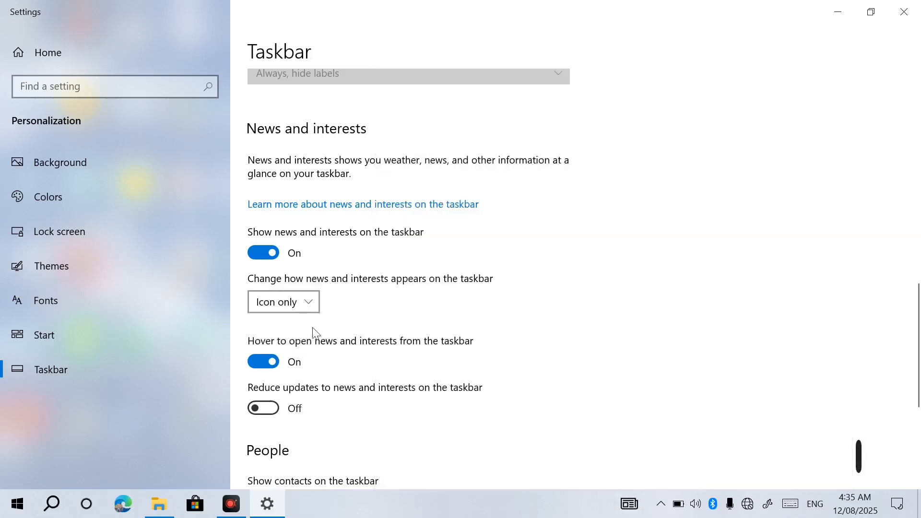
{"action": "left_click", "coordinate": [306, 302]}
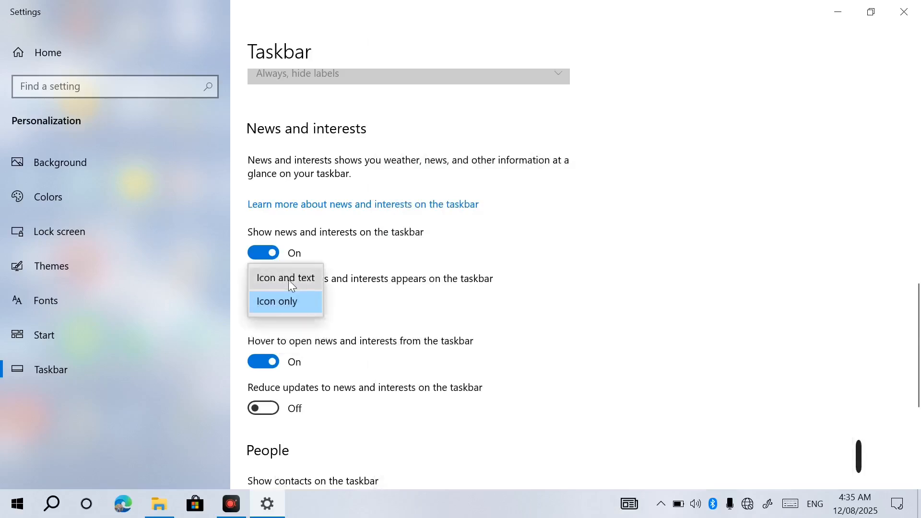
{"action": "left_click", "coordinate": [288, 280]}
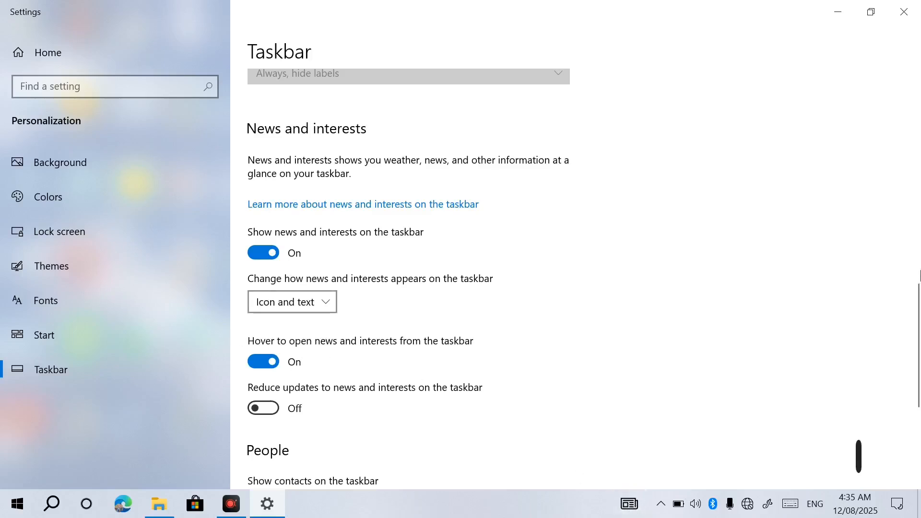
Step: Switch off opening news and interests on hover, test its taskbar icon, and switch the option back on
{"action": "left_click_drag", "start_coordinate": [917, 310], "coordinate": [917, 341]}
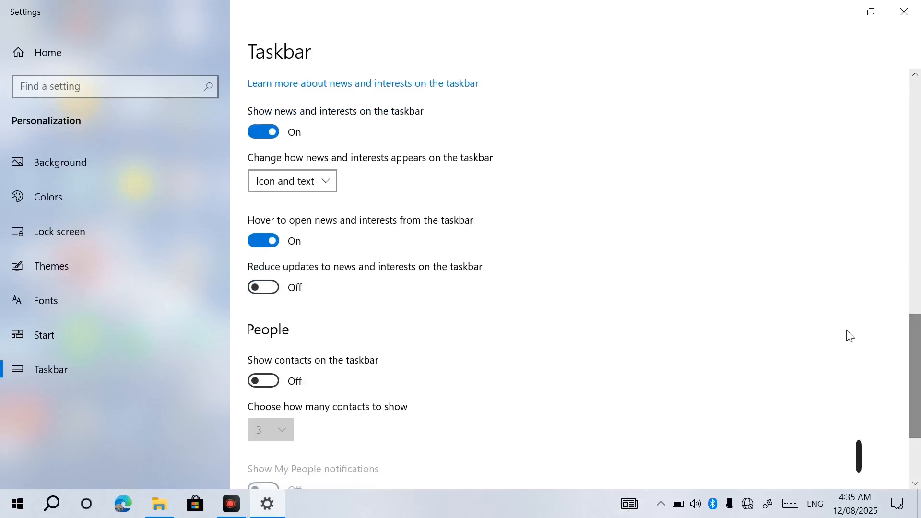
{"action": "mouse_move", "coordinate": [630, 506]}
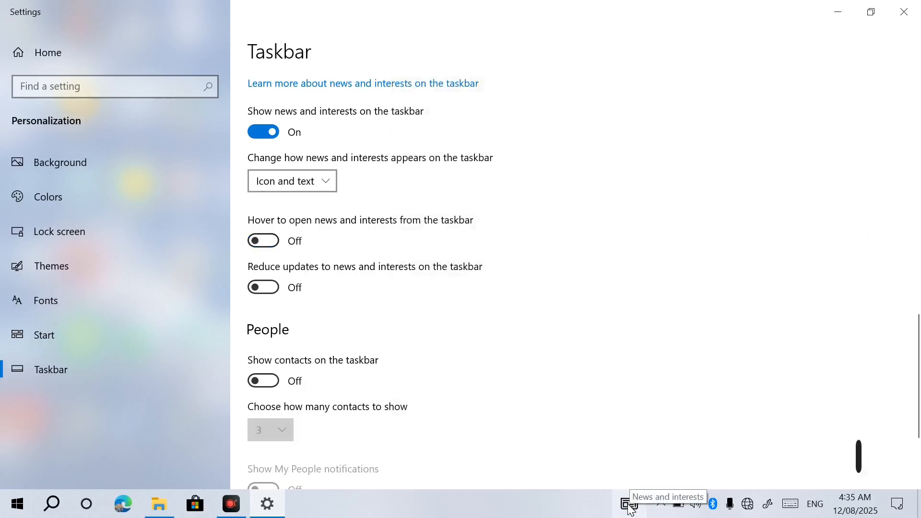
{"action": "left_click", "coordinate": [275, 247]}
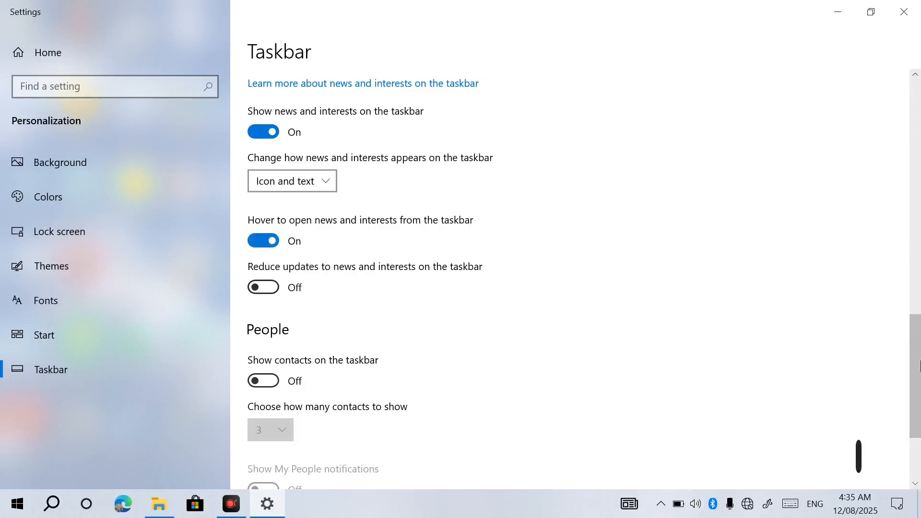
Step: Turn on showing contacts on the taskbar, view the People flyout, and set the number of contacts to show to 10
{"action": "scroll", "coordinate": [919, 417], "scroll_direction": "down", "scroll_amount": 3}
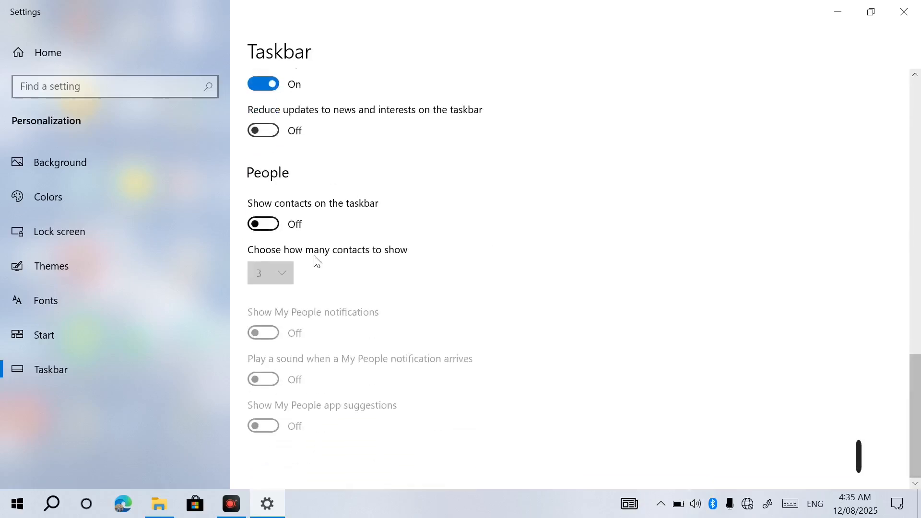
{"action": "left_click", "coordinate": [252, 223]}
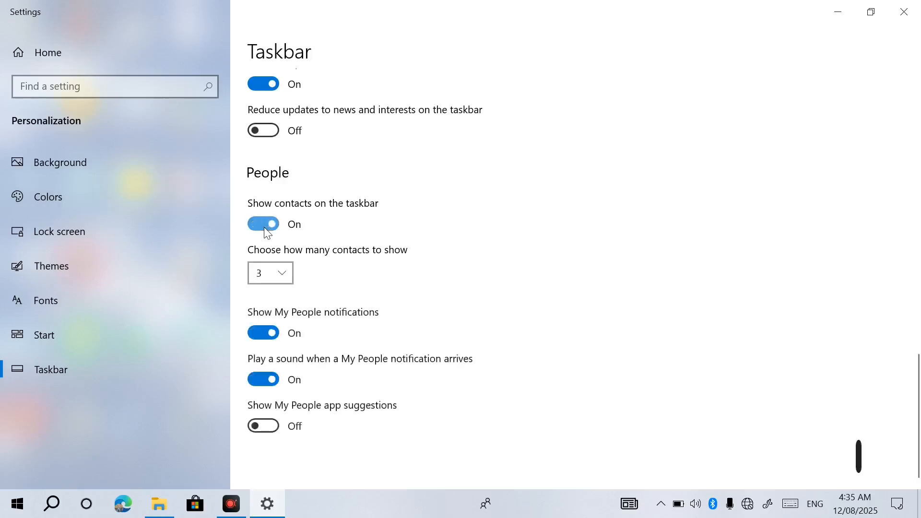
{"action": "left_click", "coordinate": [486, 503]}
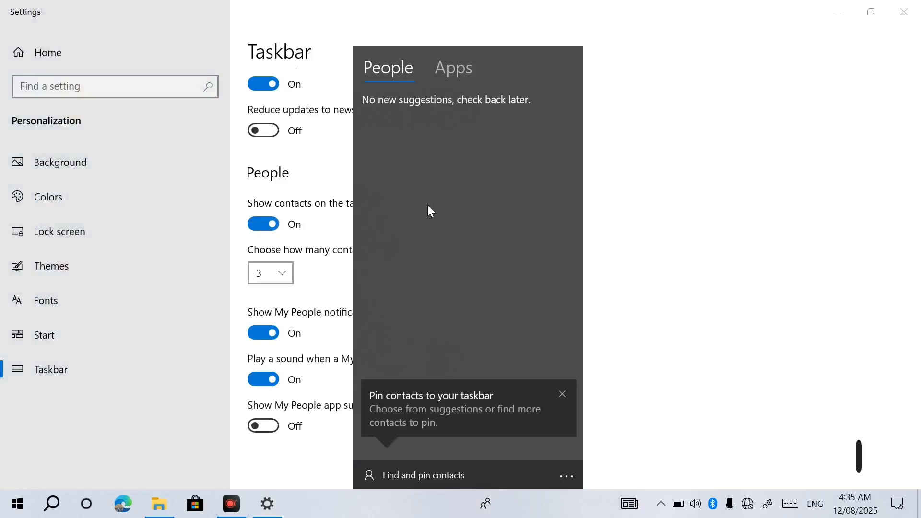
{"action": "left_click", "coordinate": [690, 254]}
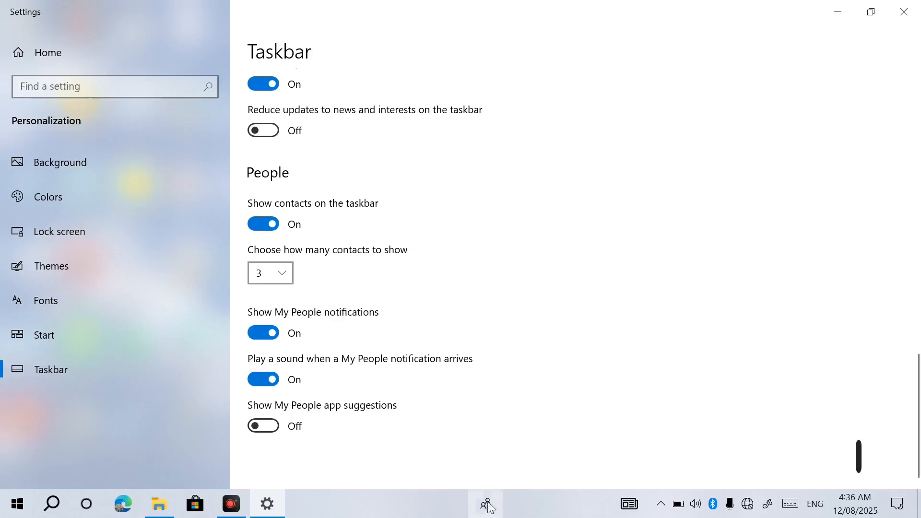
{"action": "left_click", "coordinate": [289, 275]}
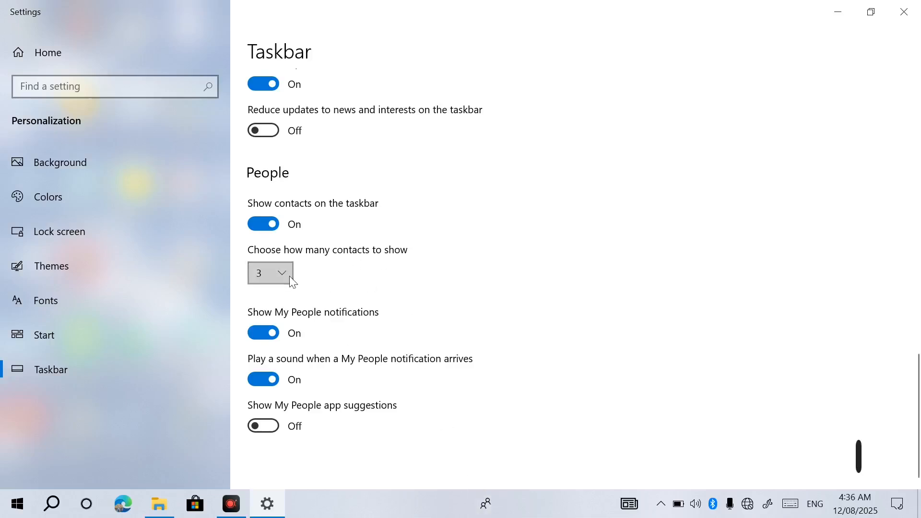
{"action": "left_click", "coordinate": [270, 436]}
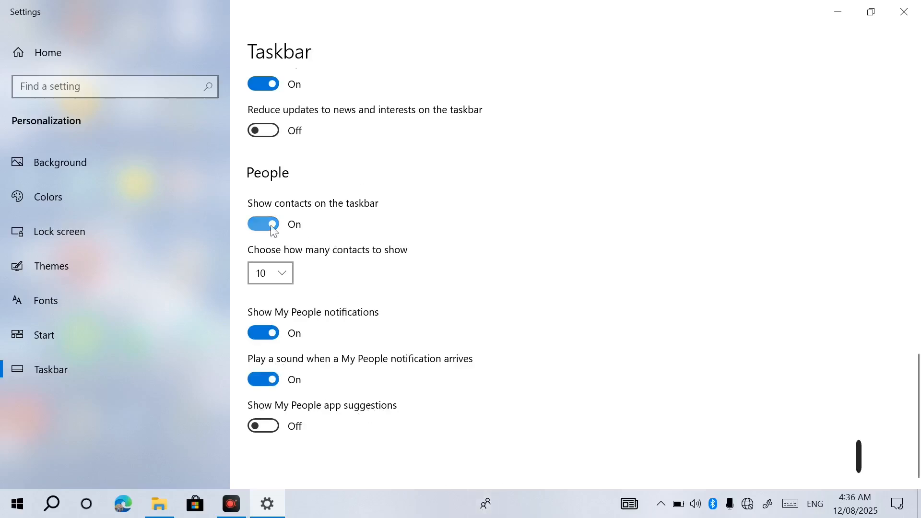
Step: Switch off taskbar contacts, opening news and interests on hover, and news and interests itself, and close Settings
{"action": "left_click", "coordinate": [264, 90]}
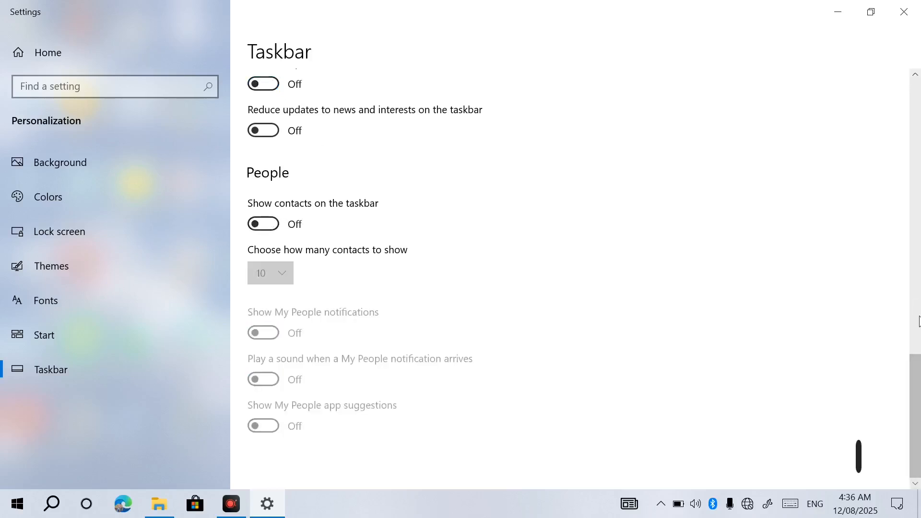
{"action": "scroll", "coordinate": [912, 382], "scroll_direction": "up", "scroll_amount": 5}
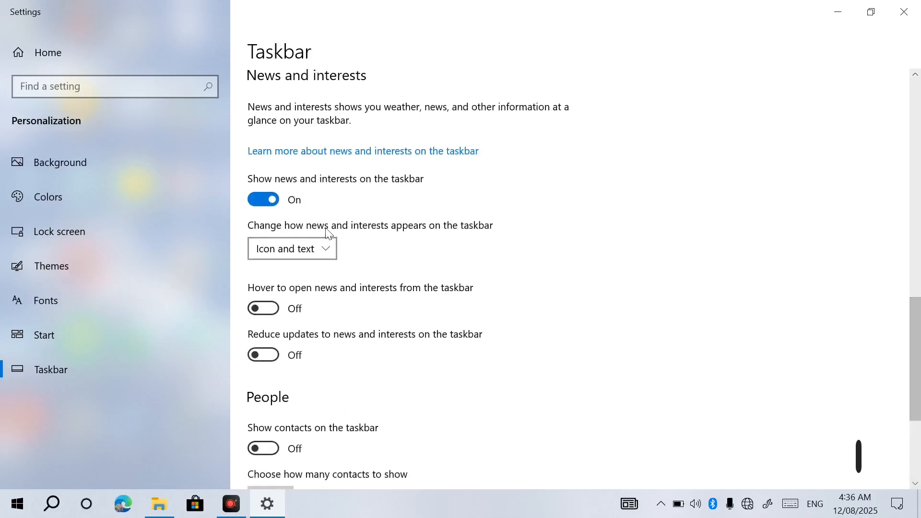
{"action": "left_click", "coordinate": [265, 207]}
{"action": "left_click", "coordinate": [904, 12]}
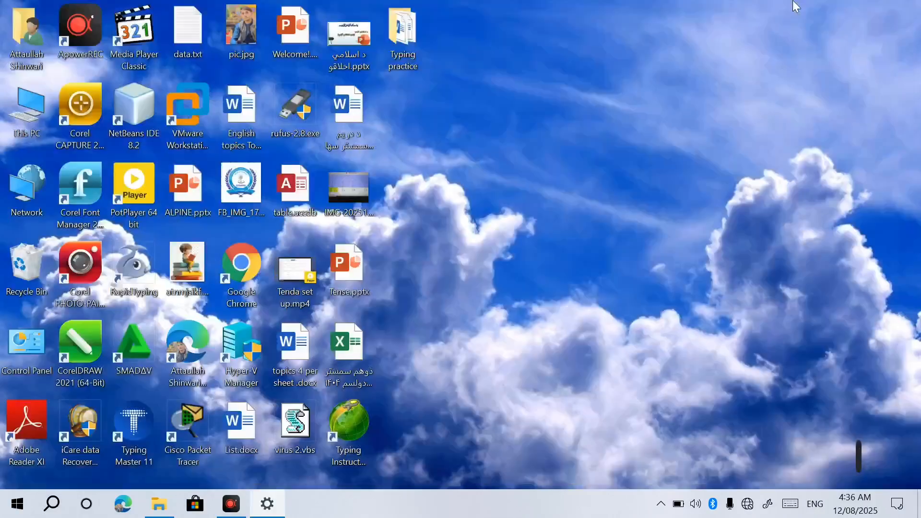
{"action": "right_click", "coordinate": [564, 90]}
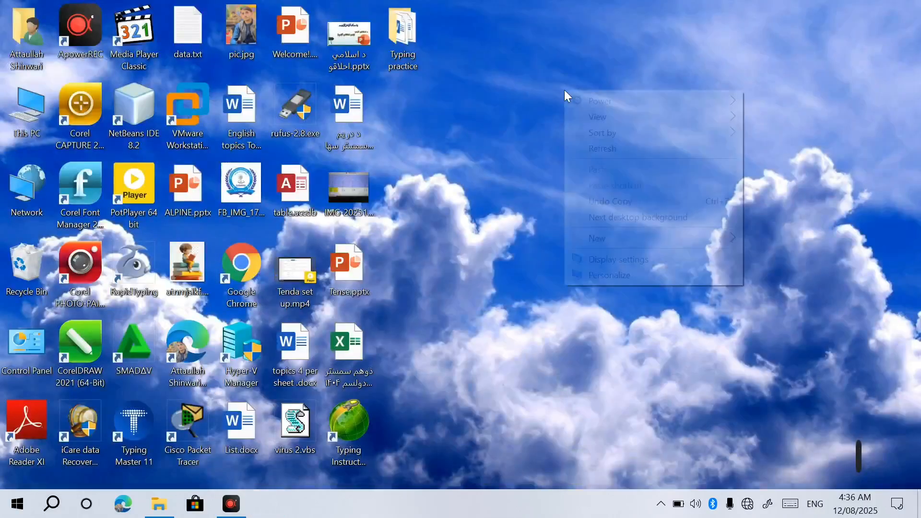
{"action": "left_click", "coordinate": [439, 432]}
{"action": "right_click", "coordinate": [451, 502]}
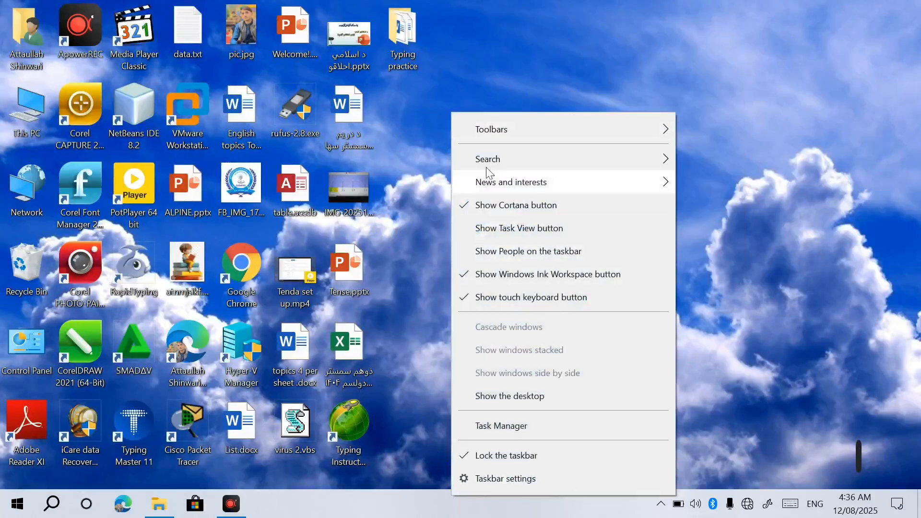
{"action": "left_click", "coordinate": [441, 222]}
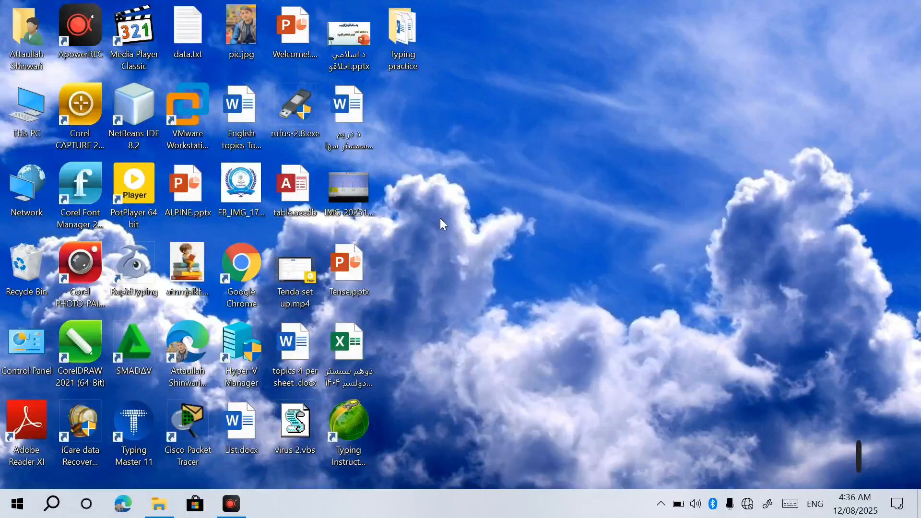
Step: Open ApowerREC from the hidden taskbar icons
{"action": "left_click", "coordinate": [661, 504]}
{"action": "left_click", "coordinate": [633, 476]}
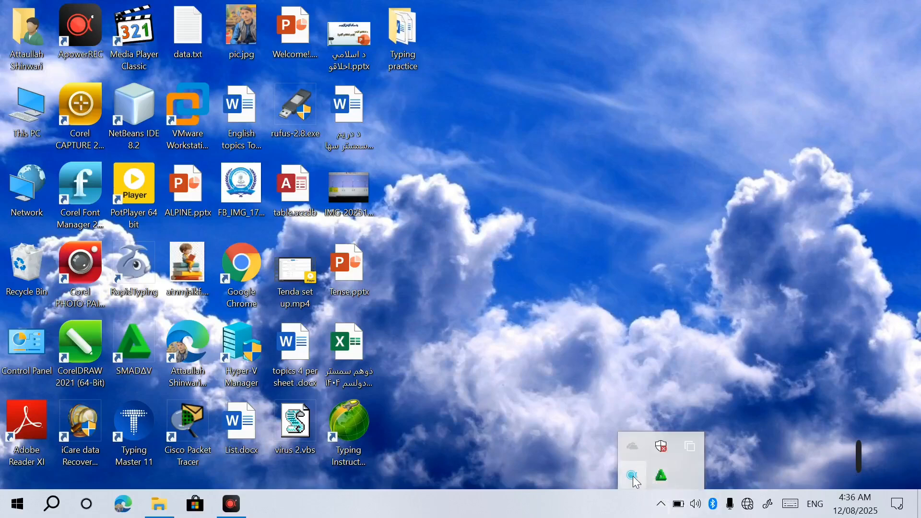